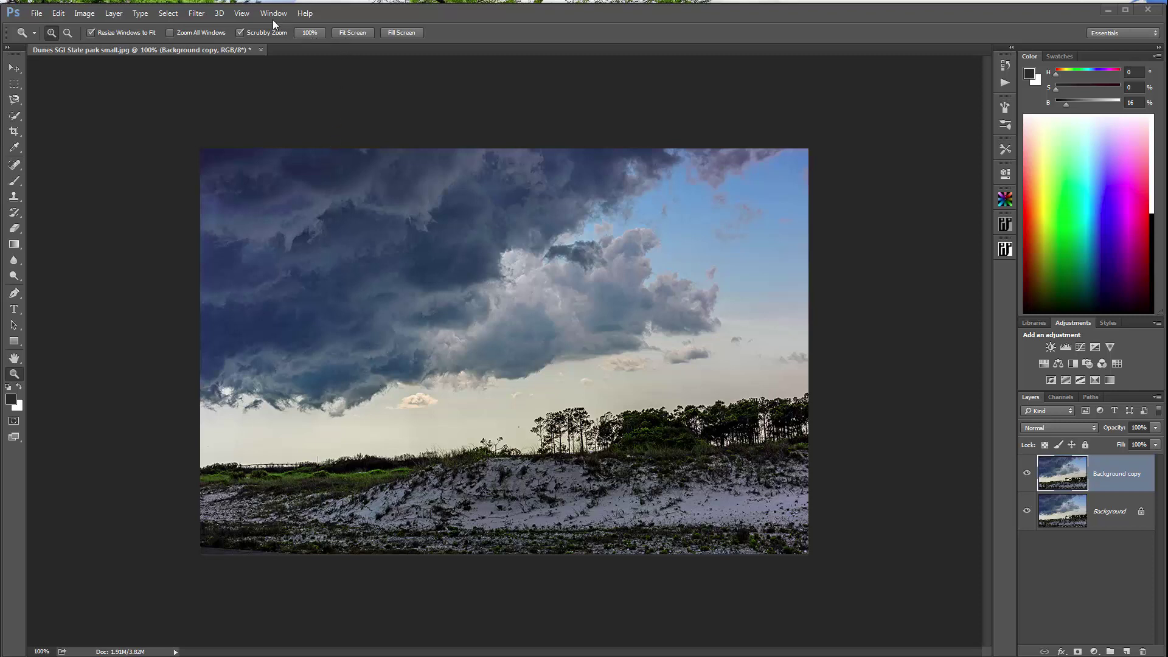
- Launch ParticleShop from Filter > Painter on the dune photo's Background copy layer
left_click(199, 13)
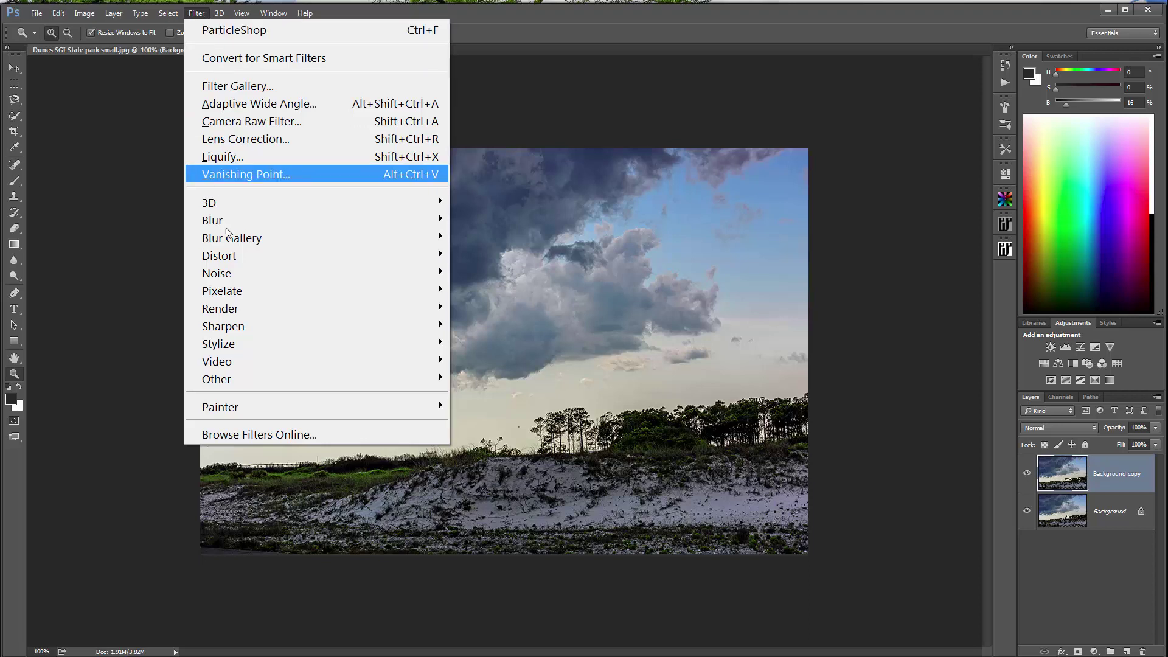
mouse_move(204, 408)
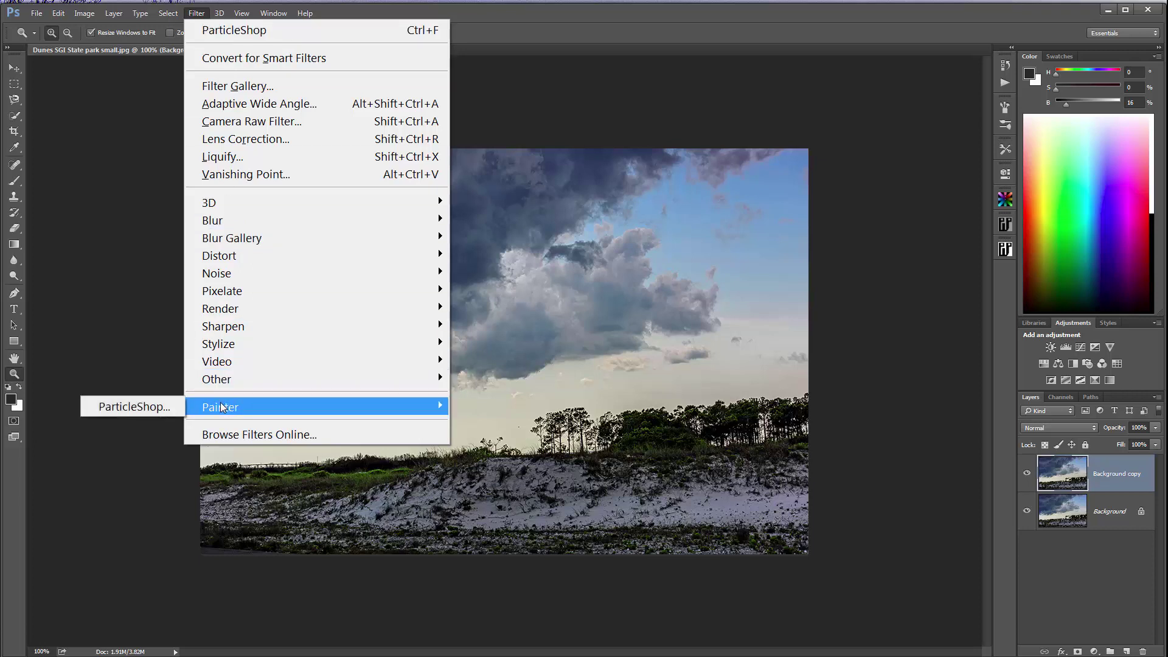
left_click(155, 404)
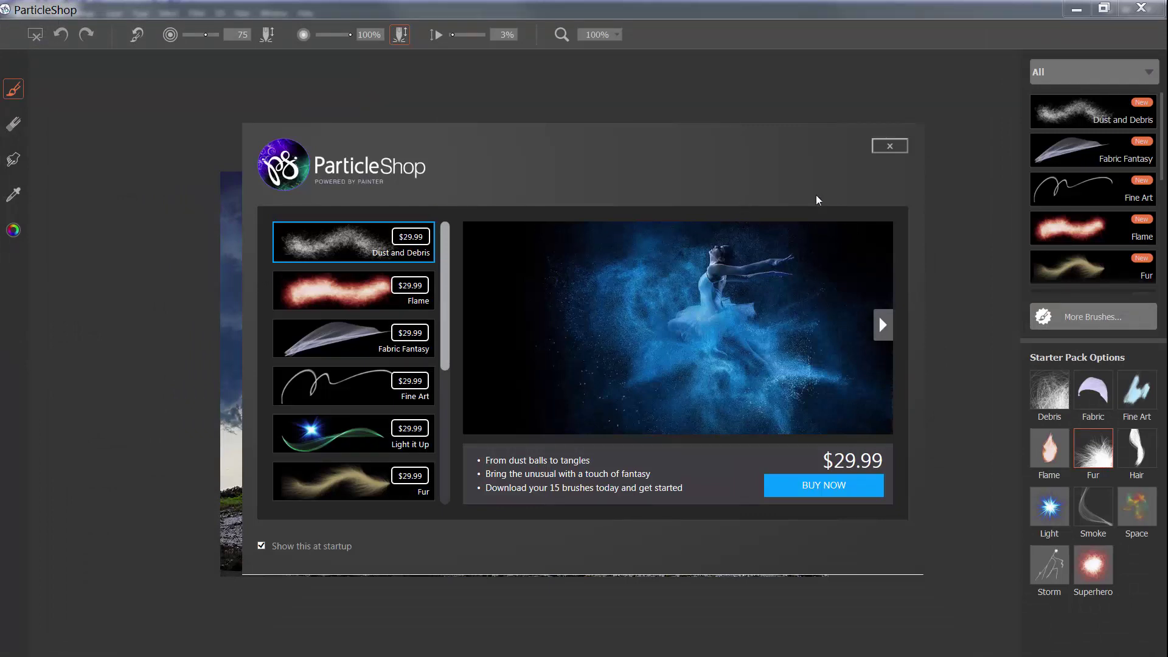
- Restore the ParticleShop window and stretch it corner to corner across the screen
left_click(1104, 8)
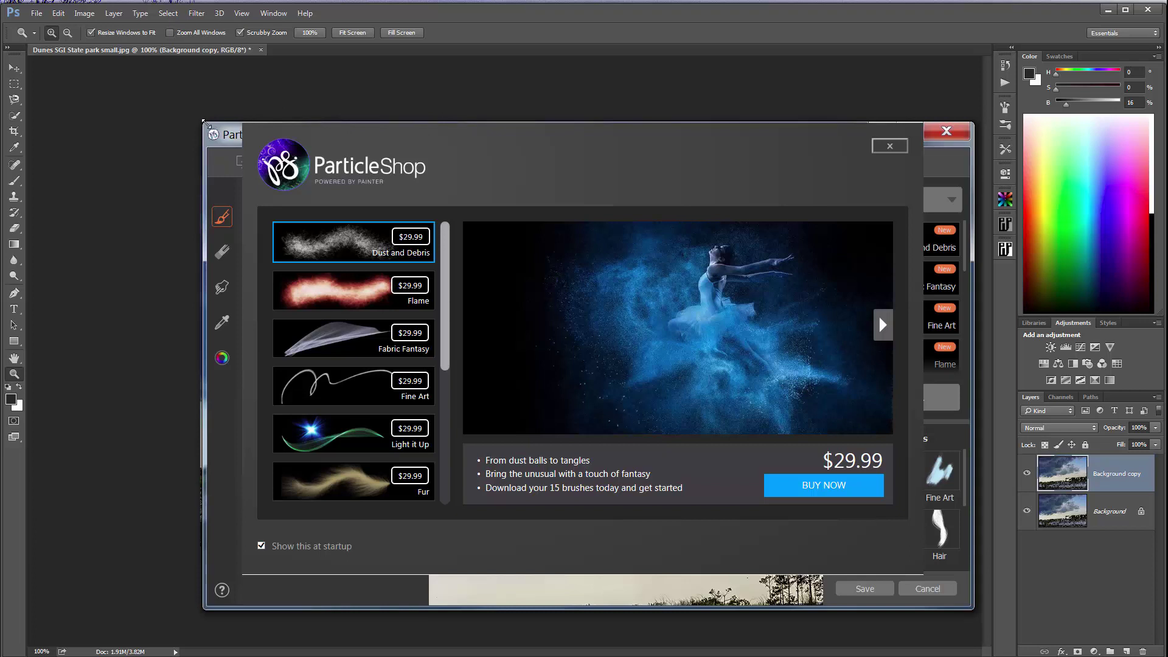
left_click_drag(202, 121, 2, 3)
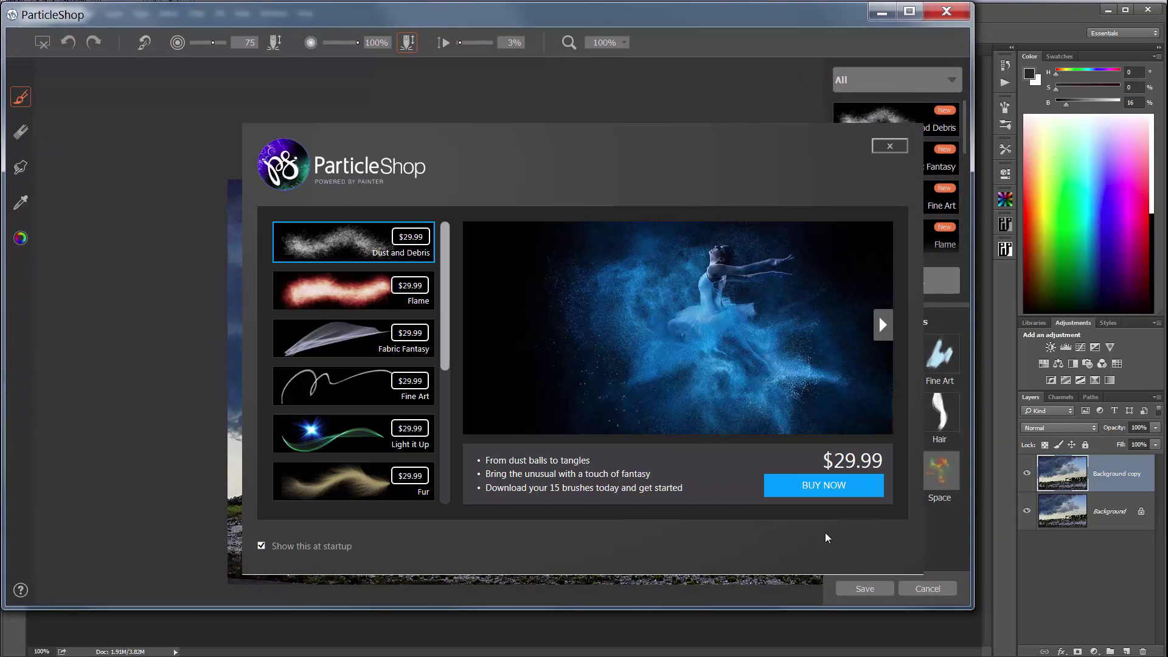
mouse_move(971, 607)
left_mouse_down()
mouse_move(1119, 623)
mouse_move(1159, 654)
left_mouse_up()
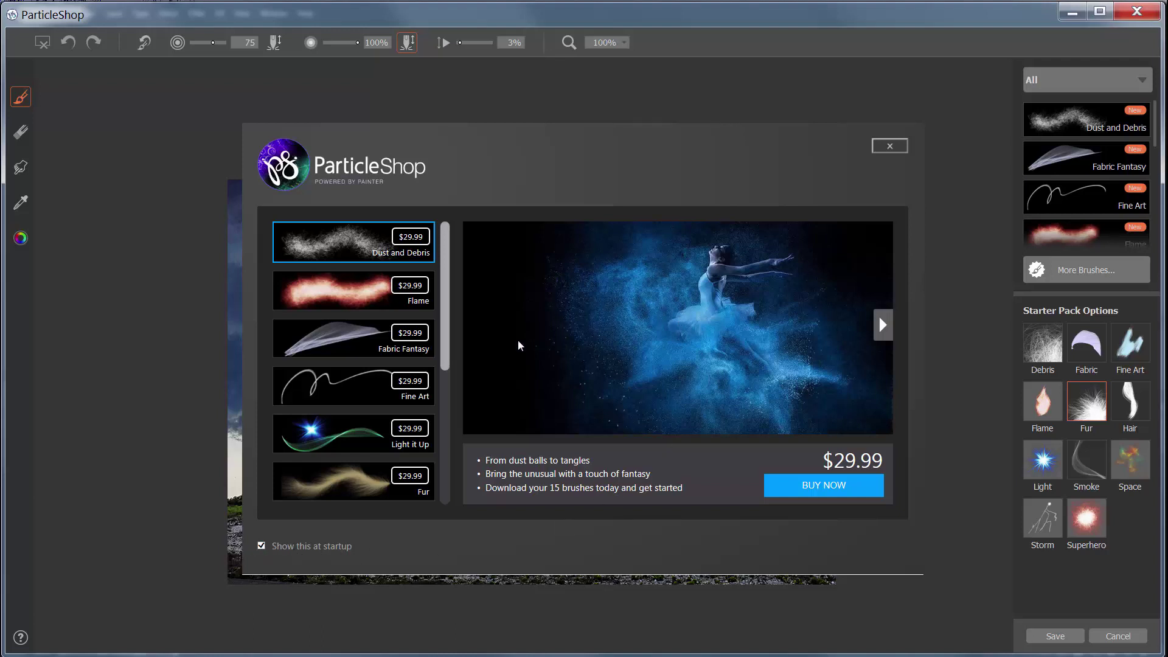
mouse_move(446, 294)
left_mouse_down()
mouse_move(449, 377)
mouse_move(448, 233)
left_mouse_up()
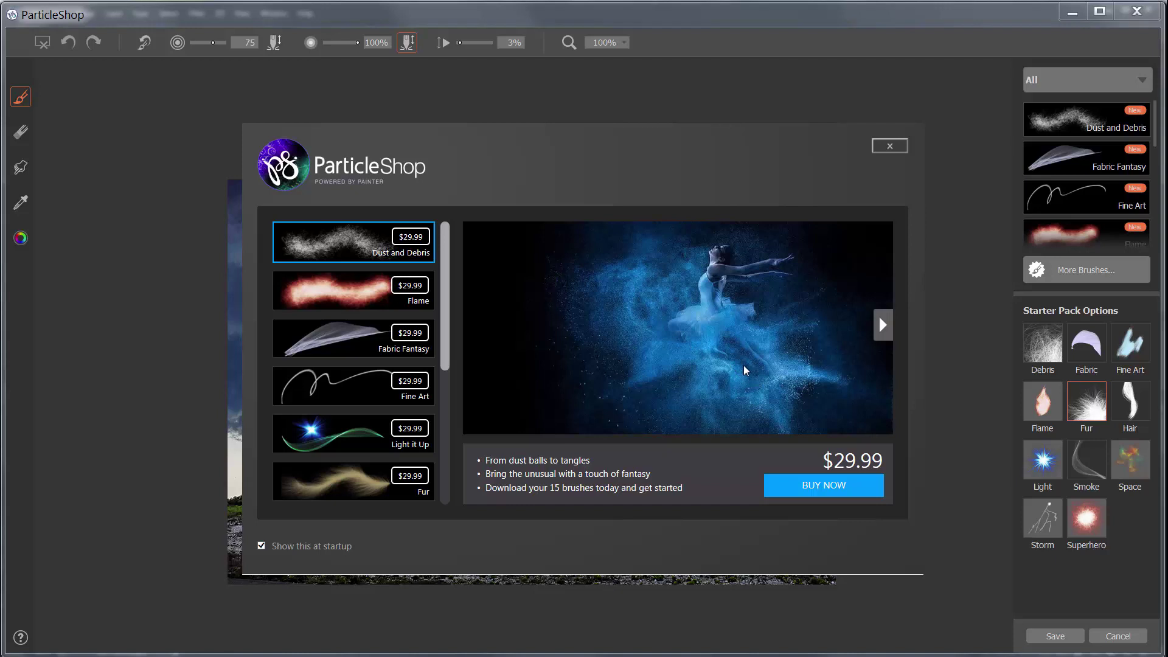
- Preview the Dust and Debris, Flame, Fabric Fantasy and Fine Art brush packs
left_click(882, 326)
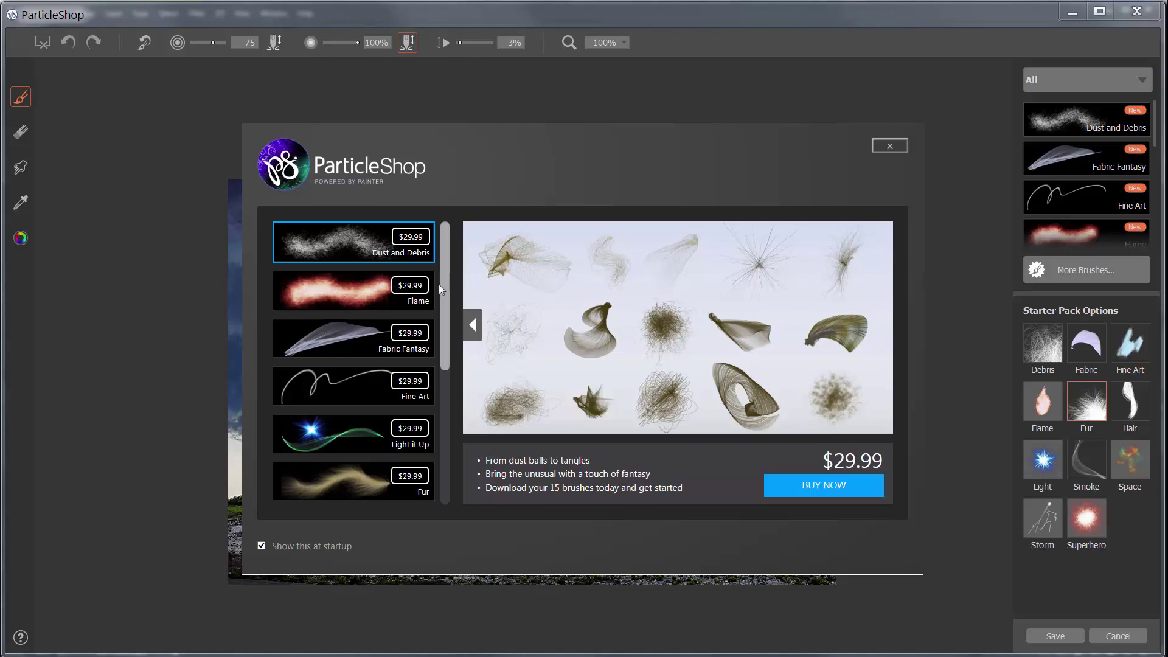
left_click(345, 297)
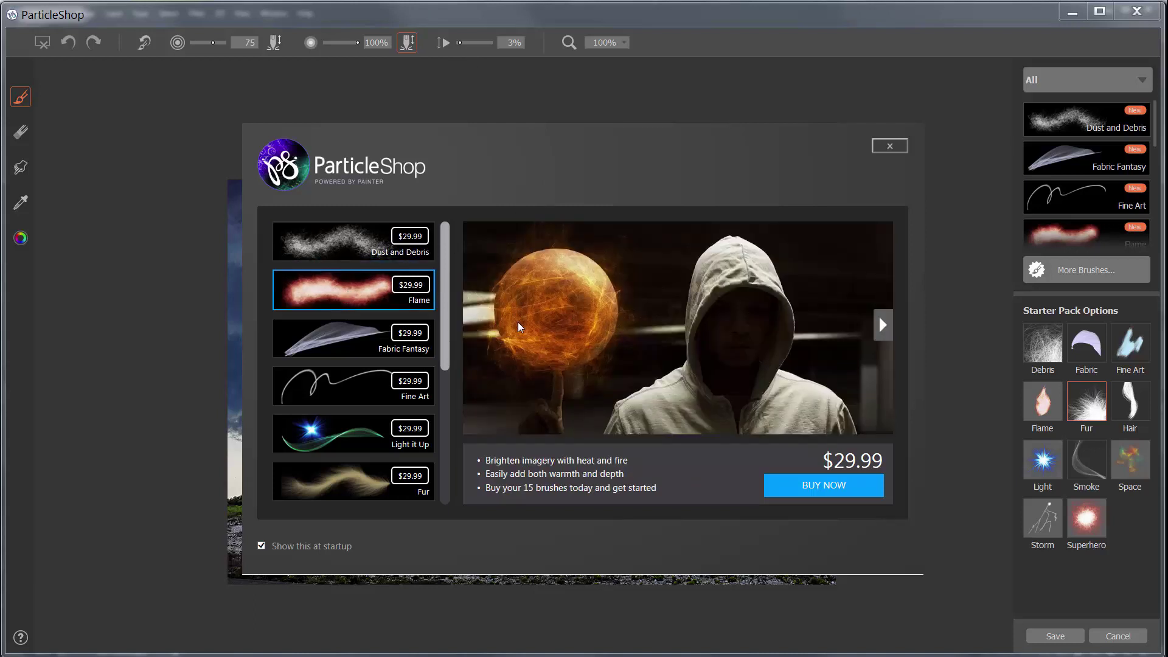
left_click(882, 326)
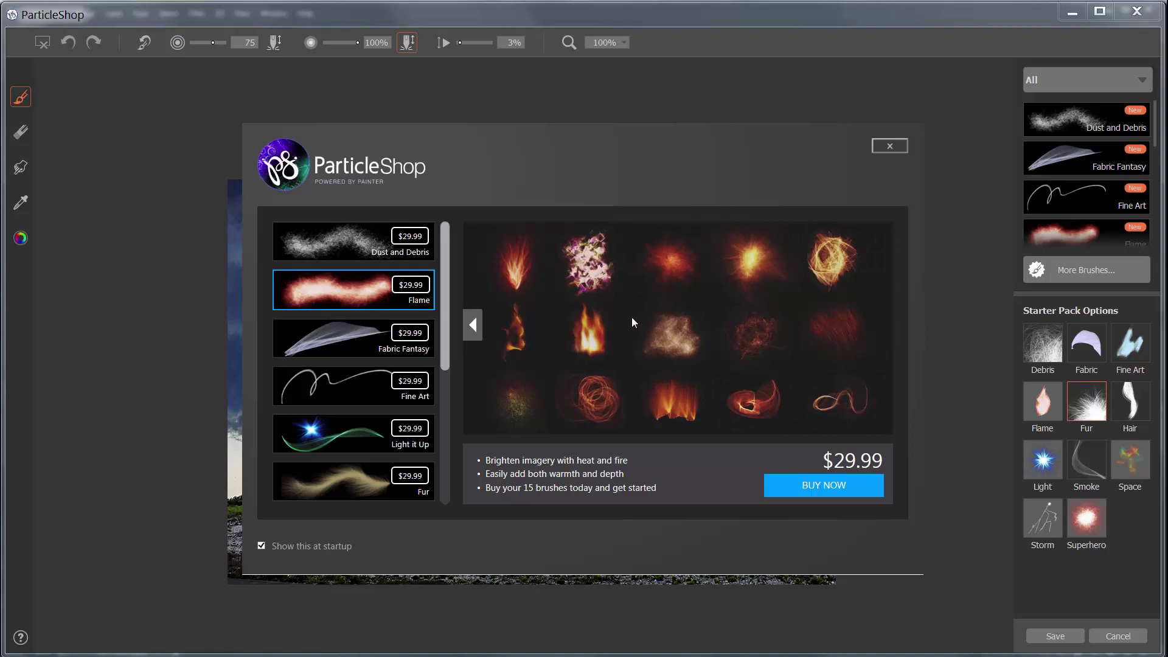
left_click(361, 340)
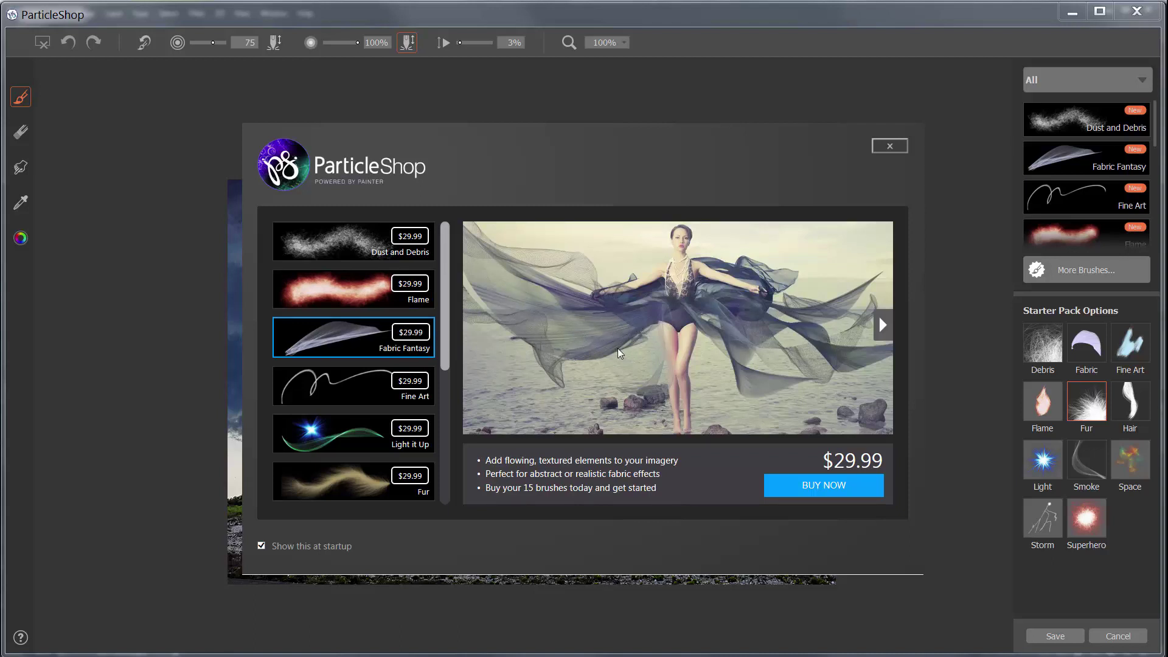
left_click(358, 396)
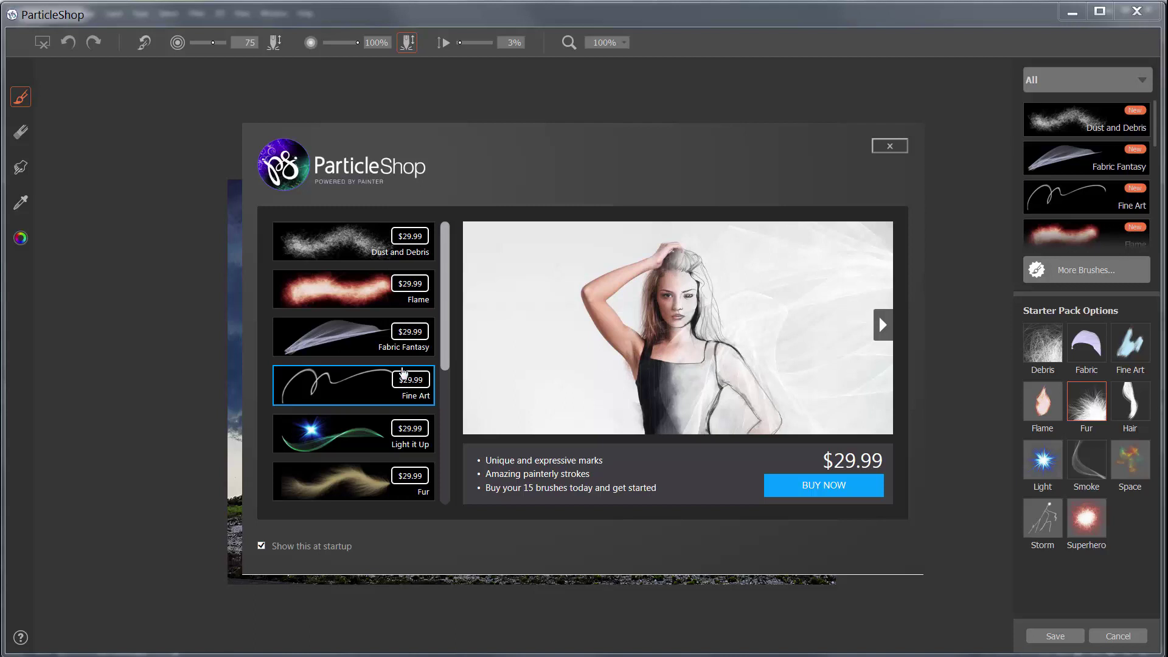
- Preview the Spaced Out and Storm packs, then close the welcome screen
scroll(443, 300, "down", 1)
left_click_drag(443, 300, 447, 433)
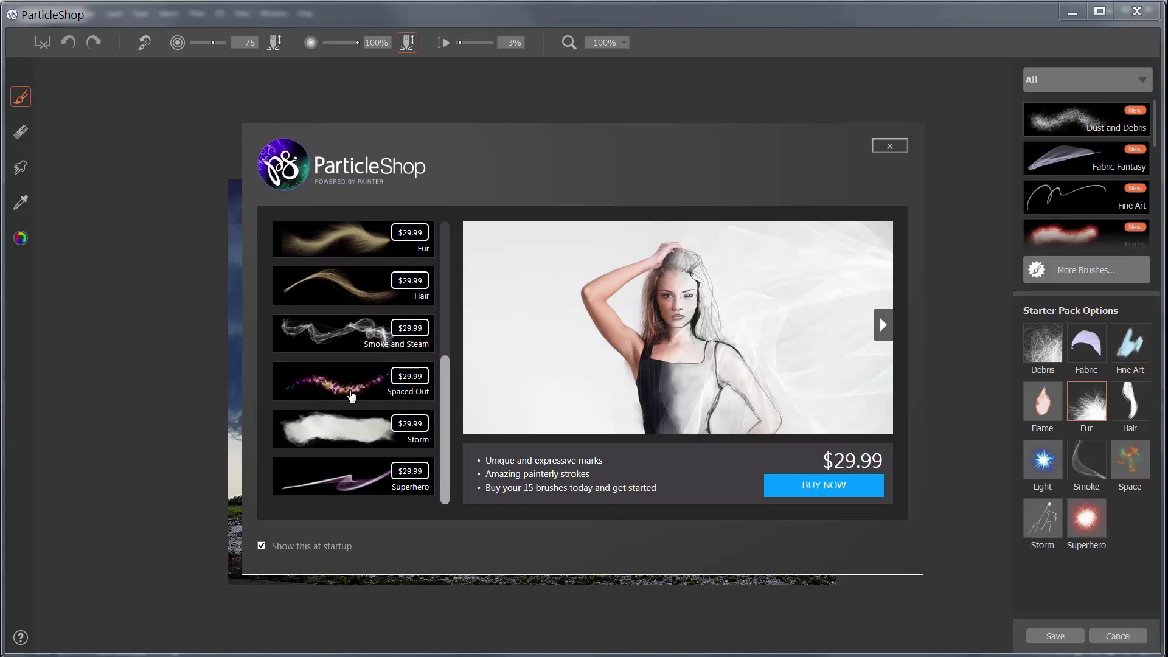
left_click(350, 396)
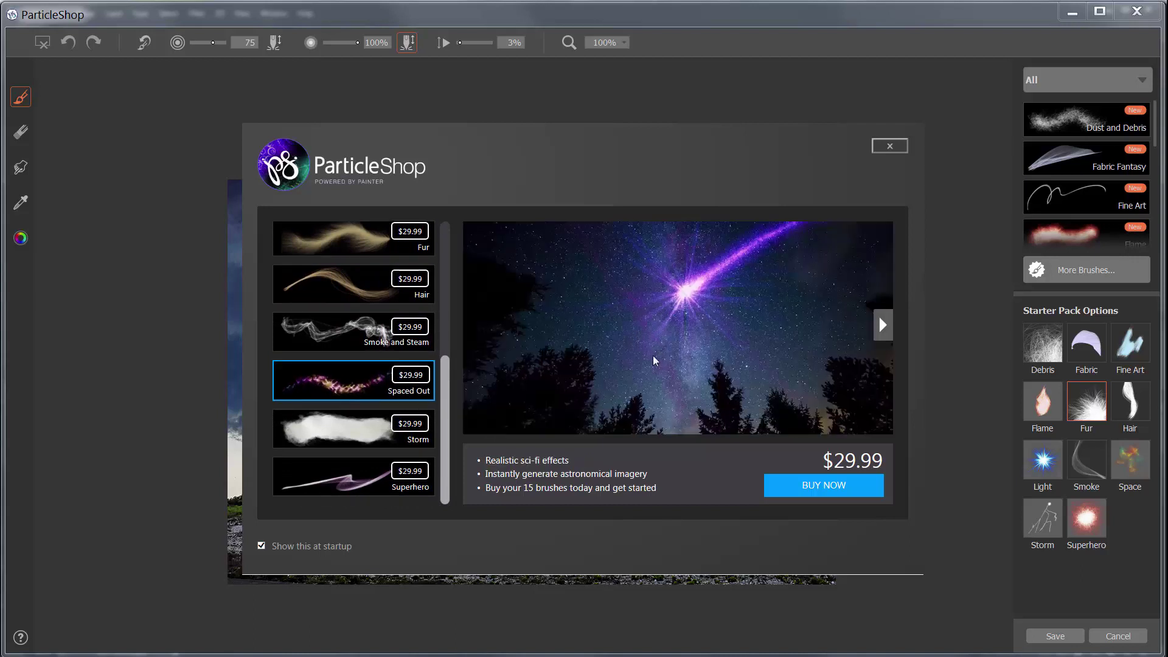
left_click(377, 439)
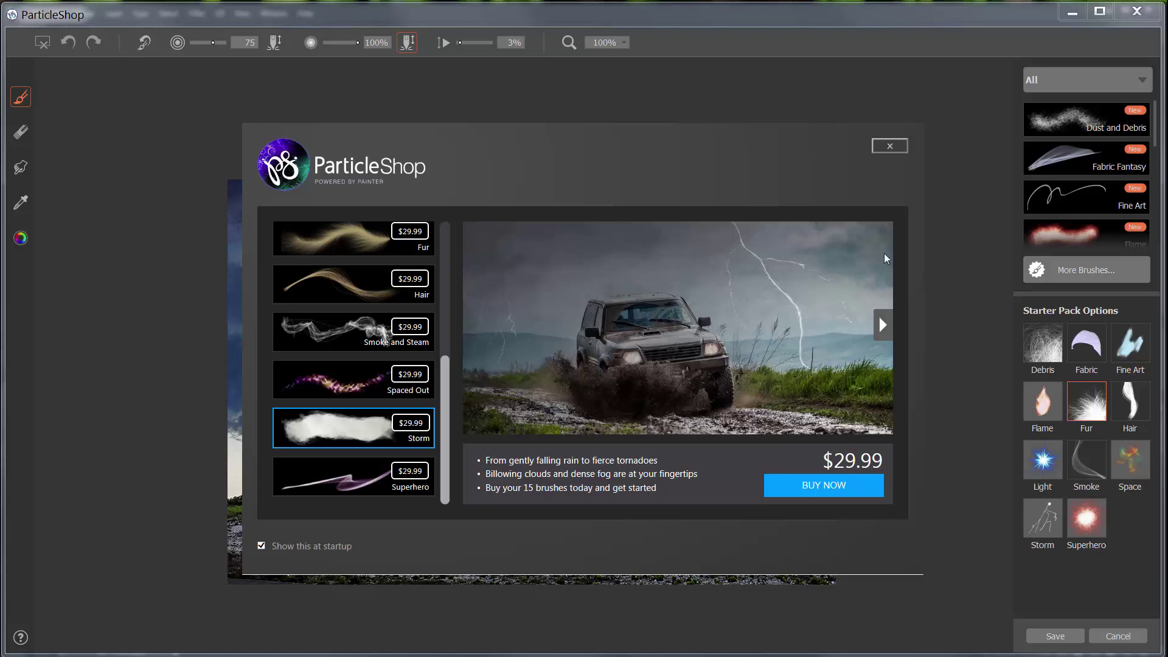
left_click(890, 147)
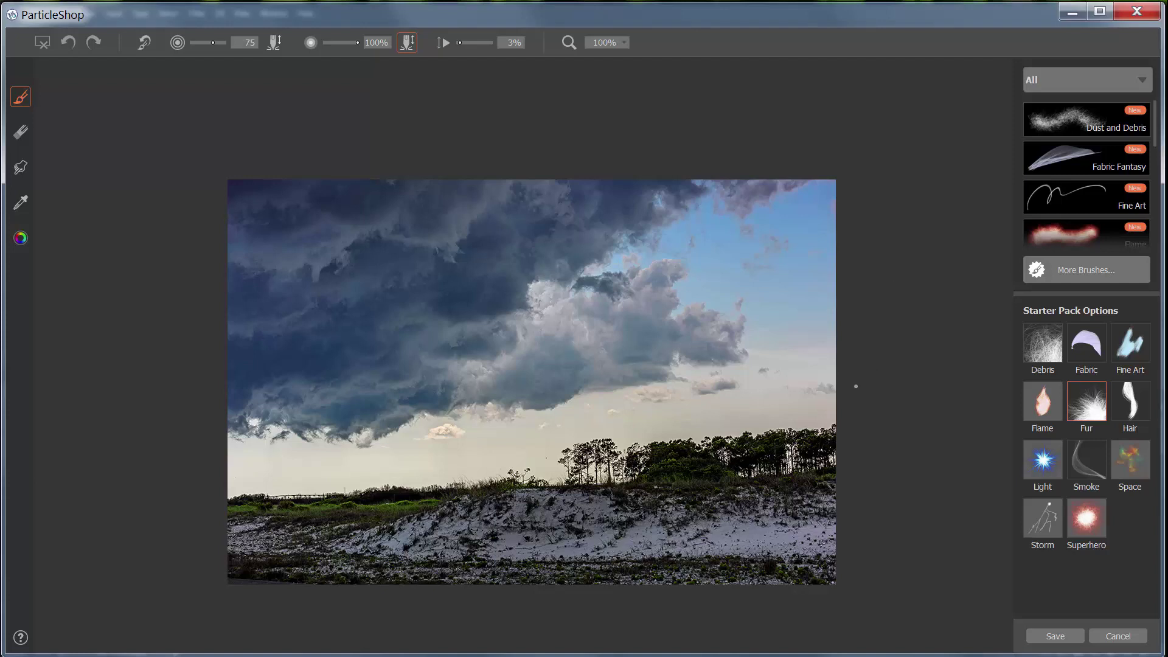
left_click(20, 637)
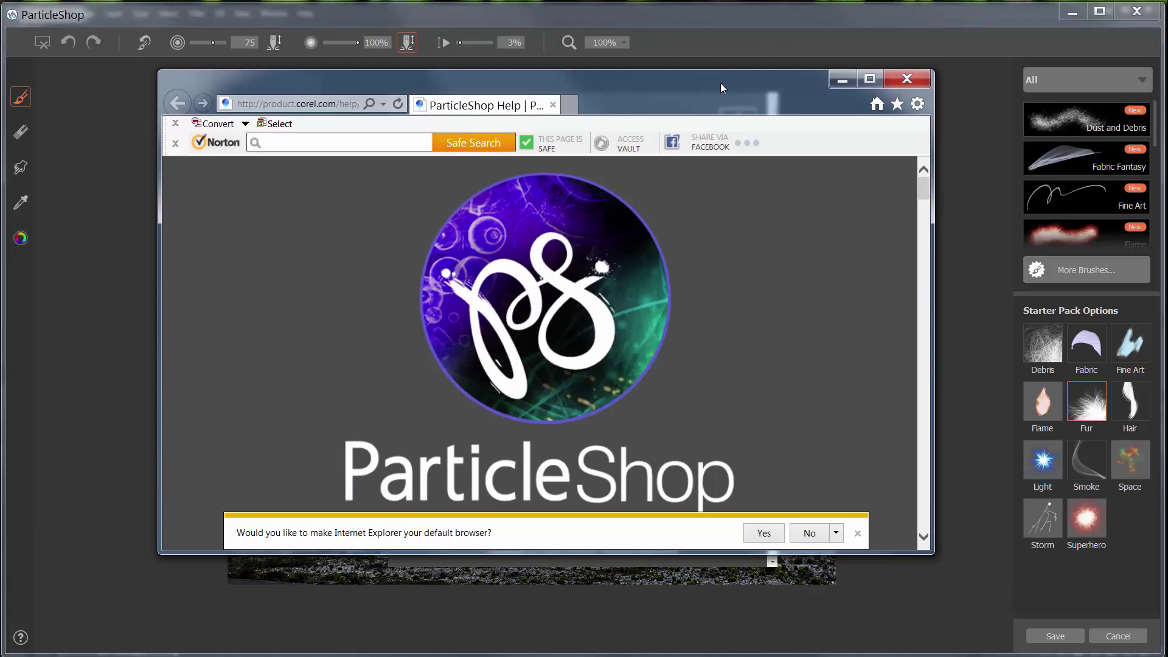
left_click_drag(927, 189, 928, 211)
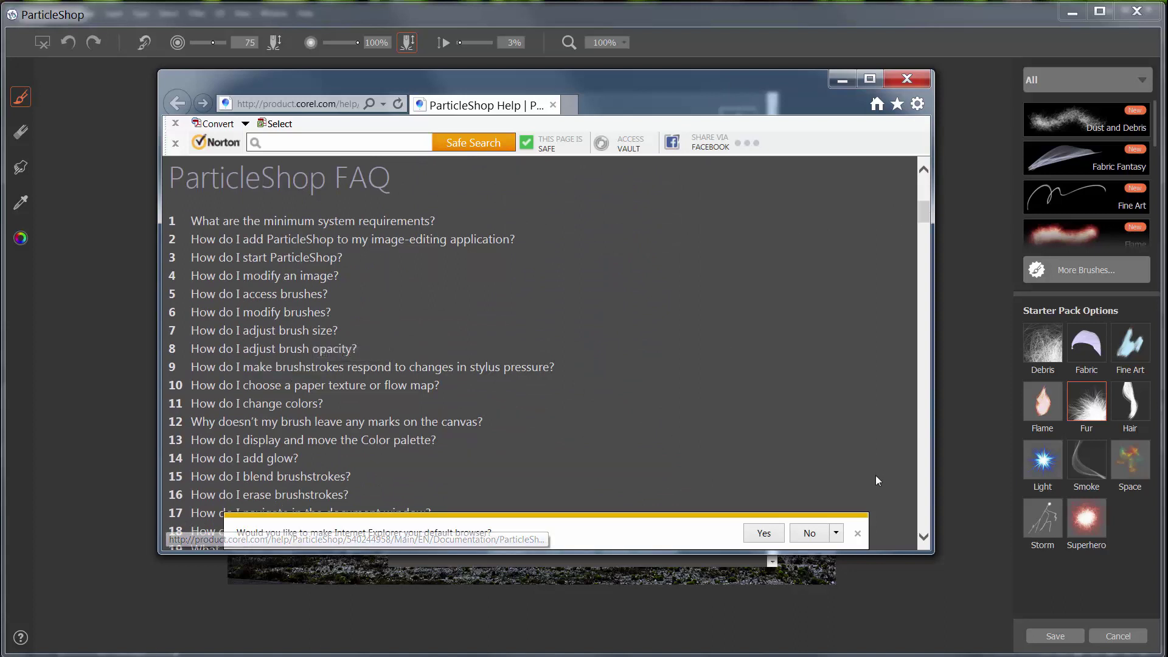
left_click(858, 534)
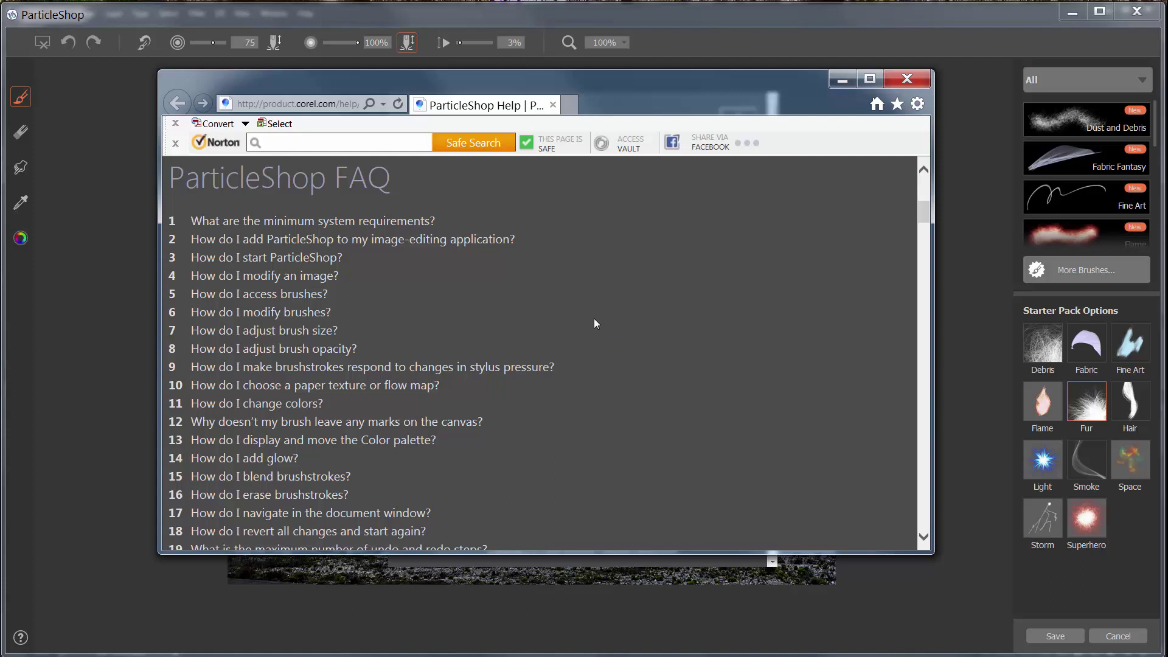
left_click(907, 80)
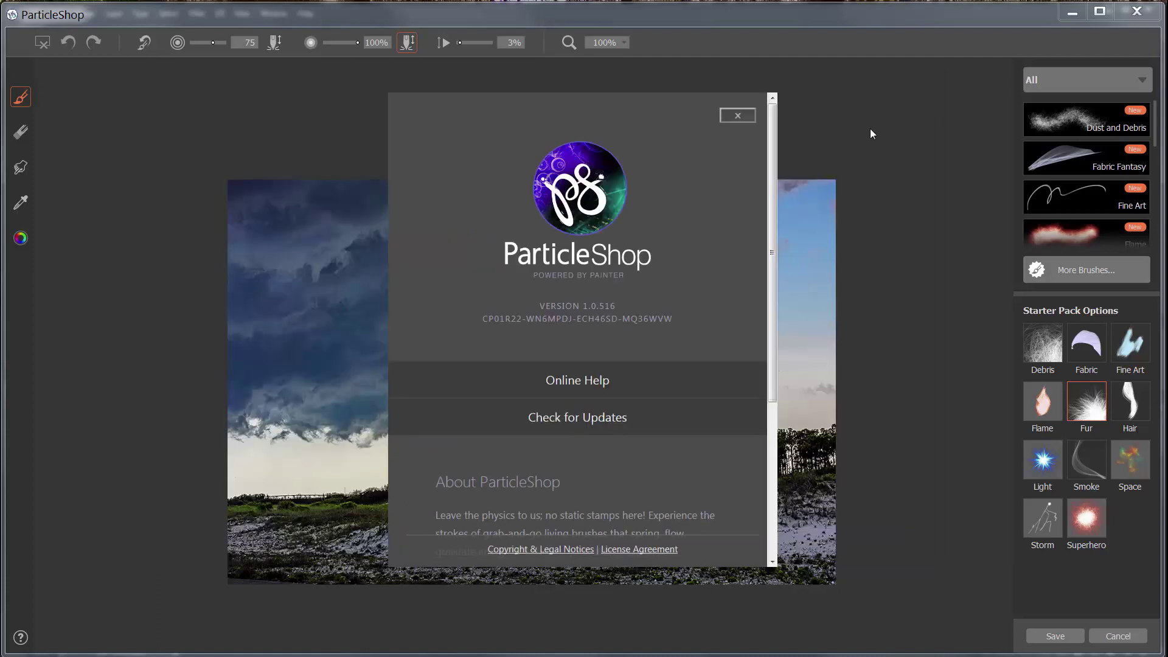
left_click(737, 115)
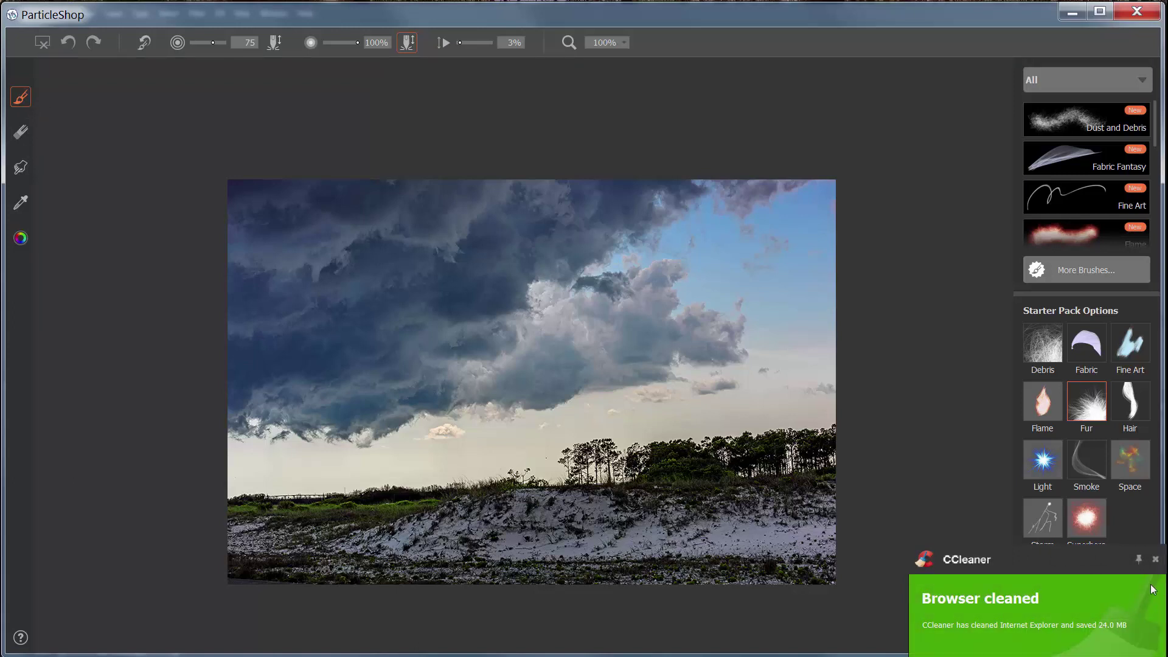
- Dismiss the CCleaner notification and select the Starter Pack's Debris brush
left_click(1154, 559)
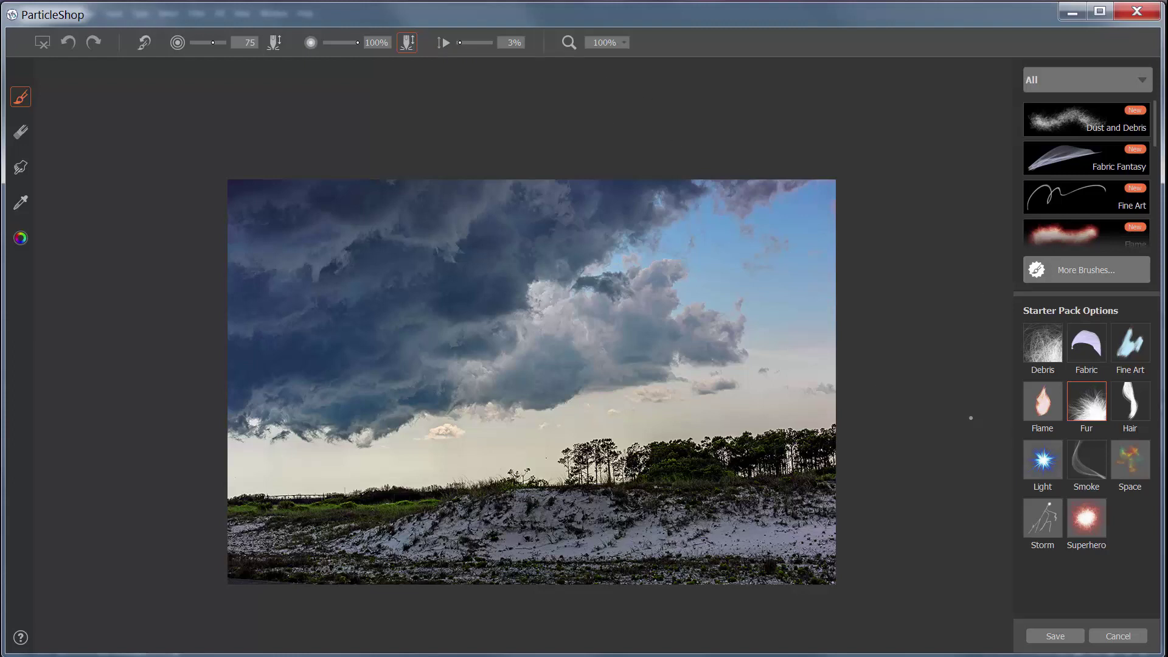
left_click(1041, 351)
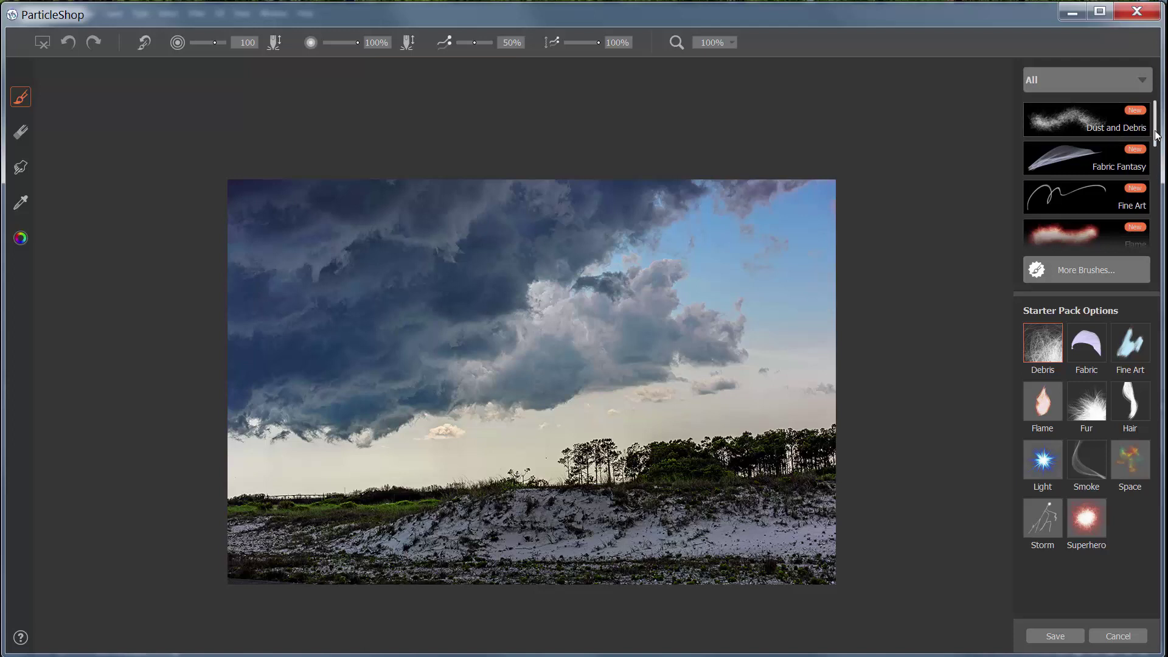
- Load the Storm brush pack, bringing up Heavy Fog at size 14
left_click_drag(1156, 135, 1158, 189)
mouse_move(1158, 202)
left_mouse_down()
mouse_move(1157, 143)
mouse_move(1163, 233)
left_mouse_up()
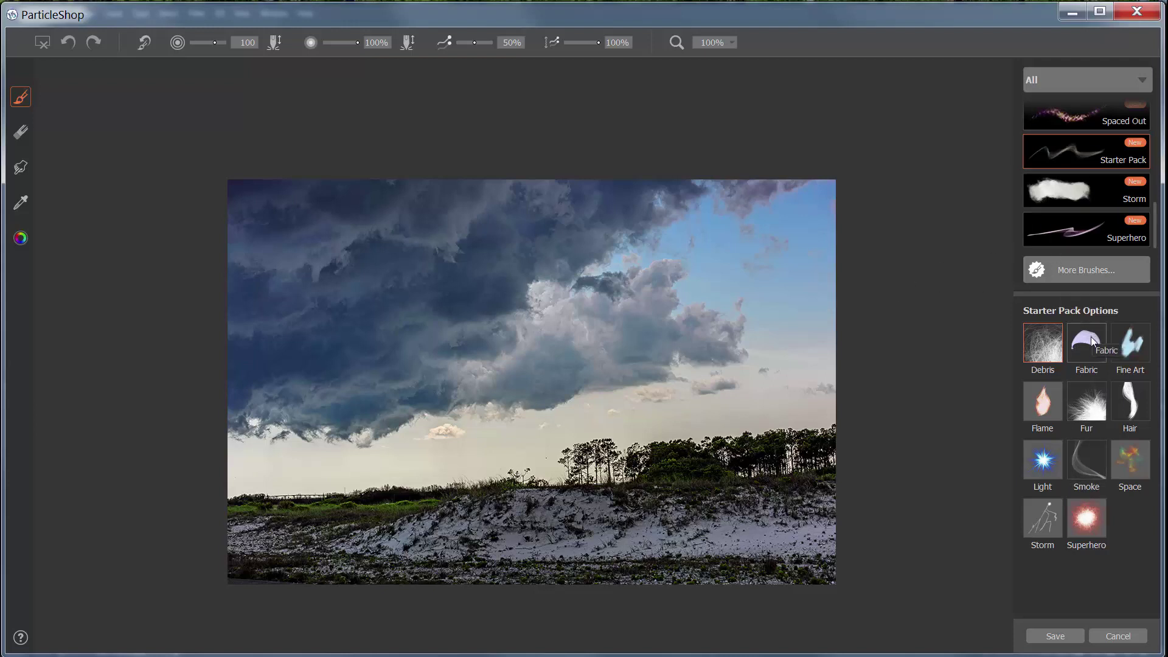
left_click(1079, 185)
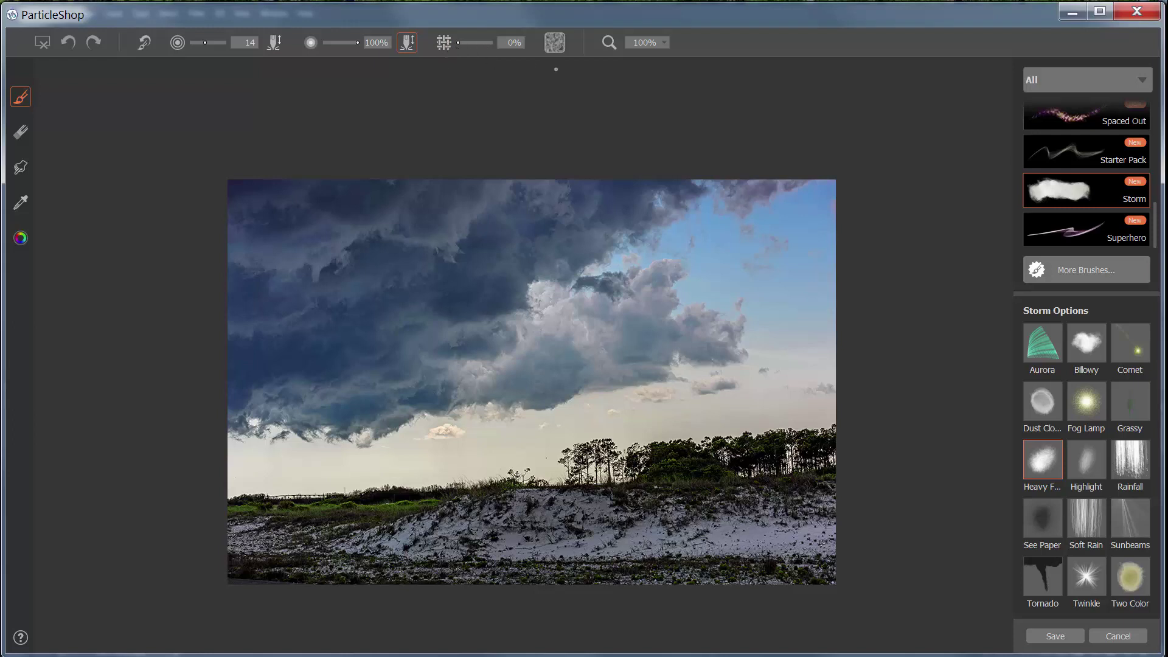
left_click(553, 44)
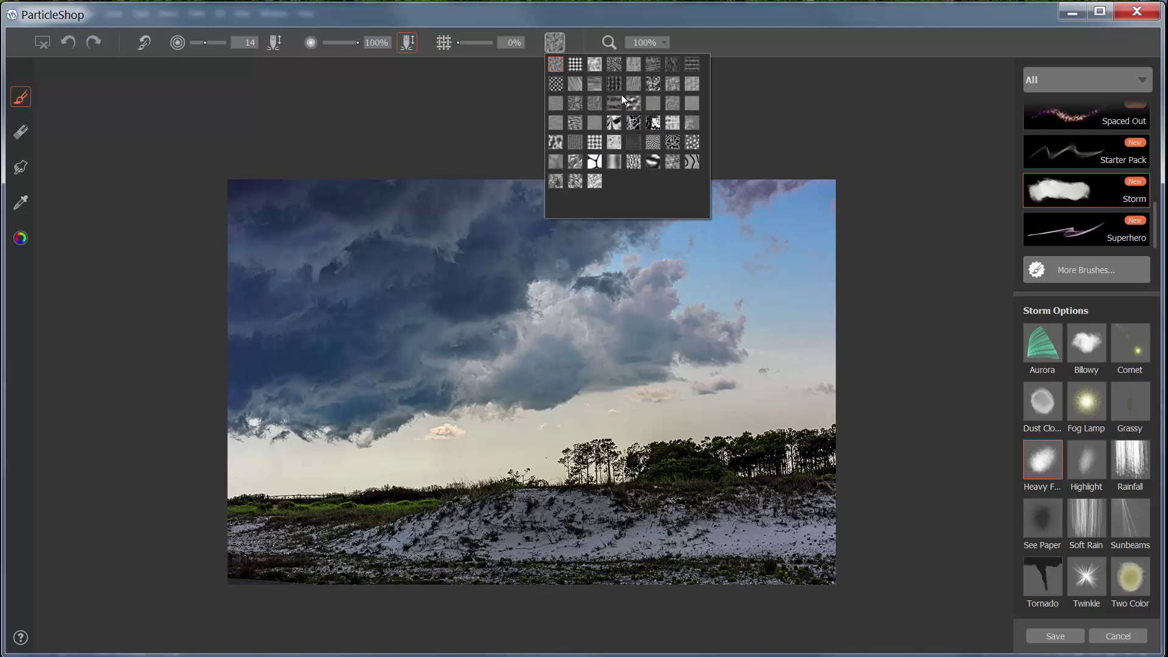
left_click(744, 107)
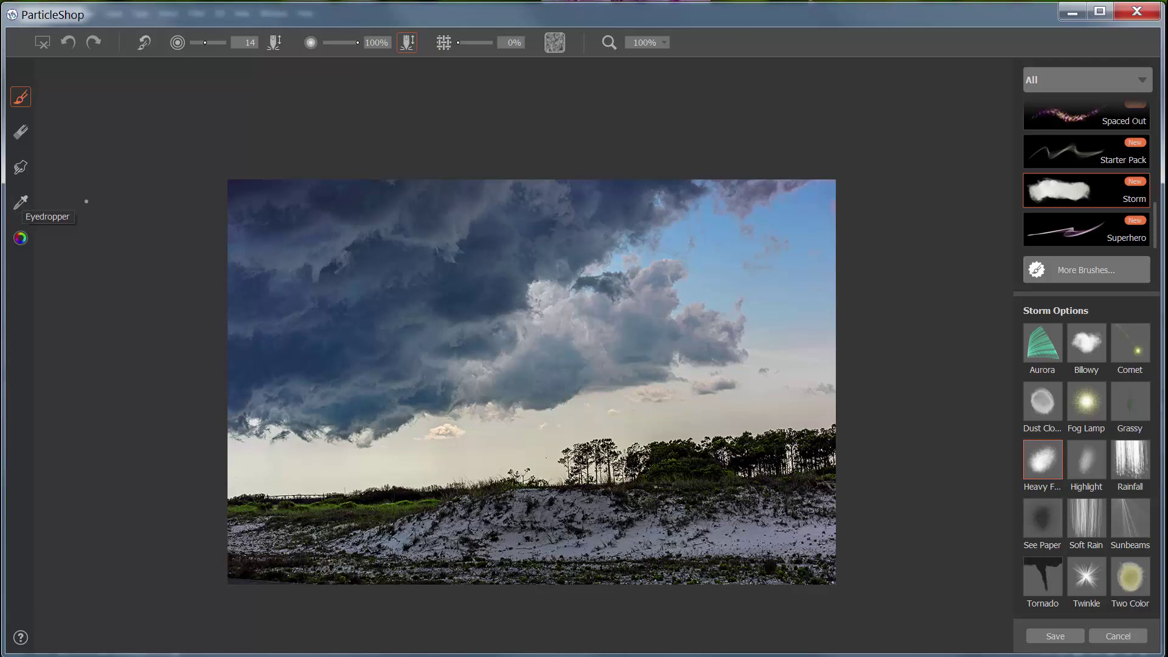
- Pick a teal brush colour, then test and undo a dab on the clouds
left_click(15, 243)
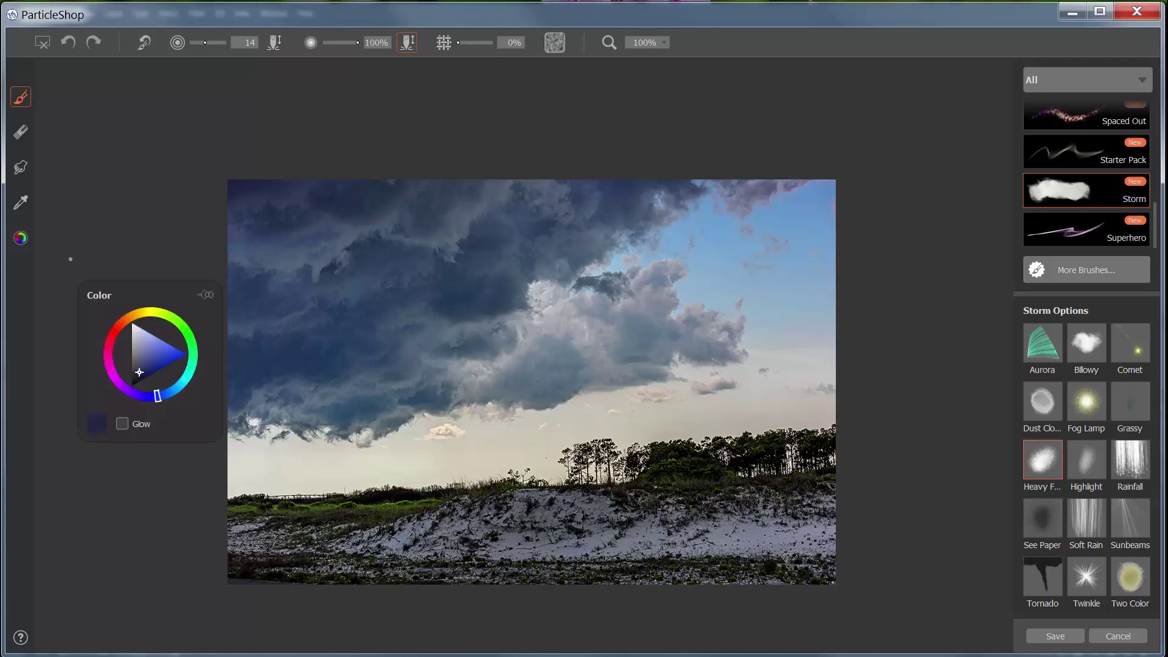
left_click_drag(155, 291, 134, 233)
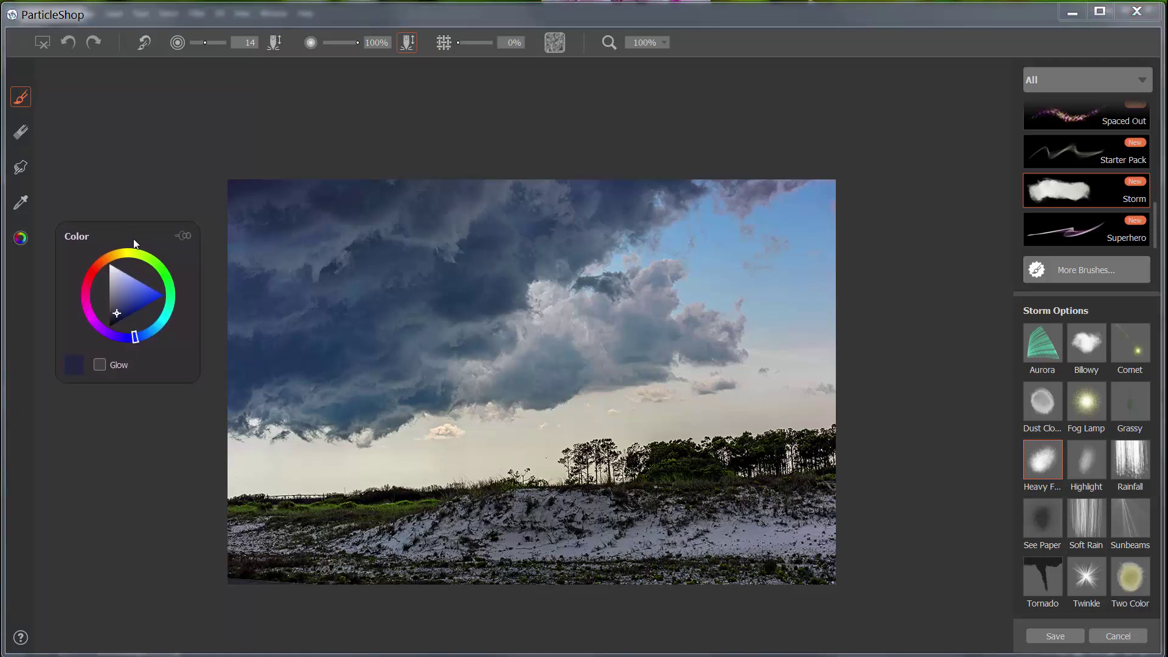
left_click(135, 296)
mouse_move(134, 294)
left_mouse_down()
mouse_move(124, 300)
mouse_move(149, 337)
mouse_move(173, 280)
left_mouse_up()
mouse_move(169, 325)
left_mouse_down()
mouse_move(141, 283)
mouse_move(116, 293)
mouse_move(130, 297)
left_mouse_up()
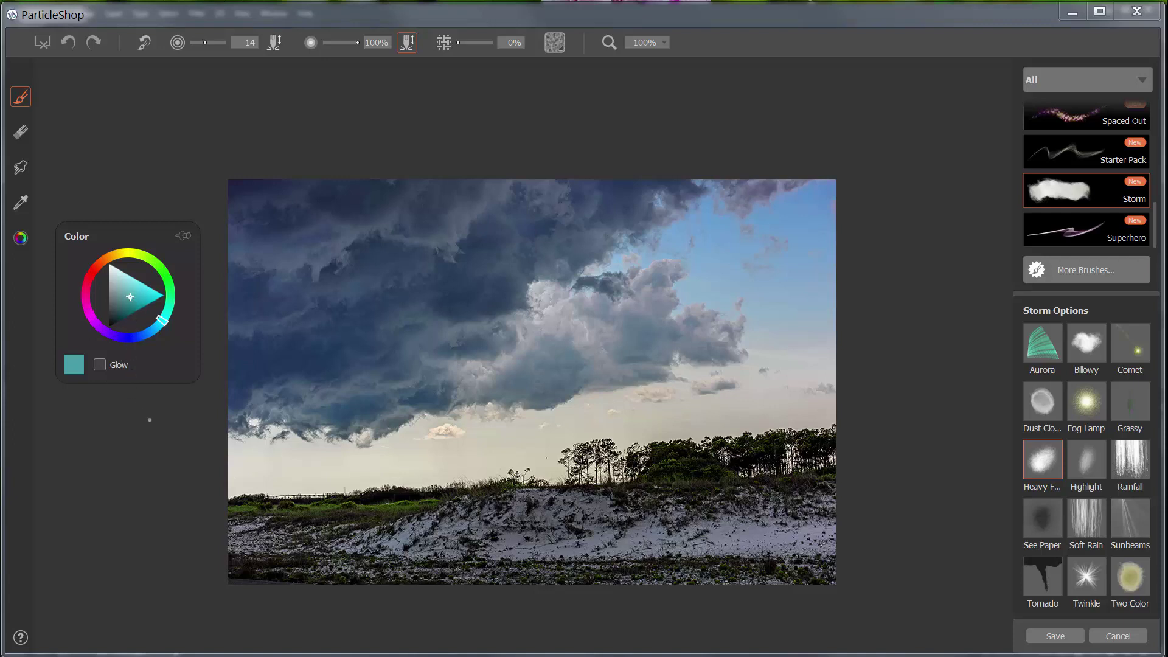
left_click(619, 364)
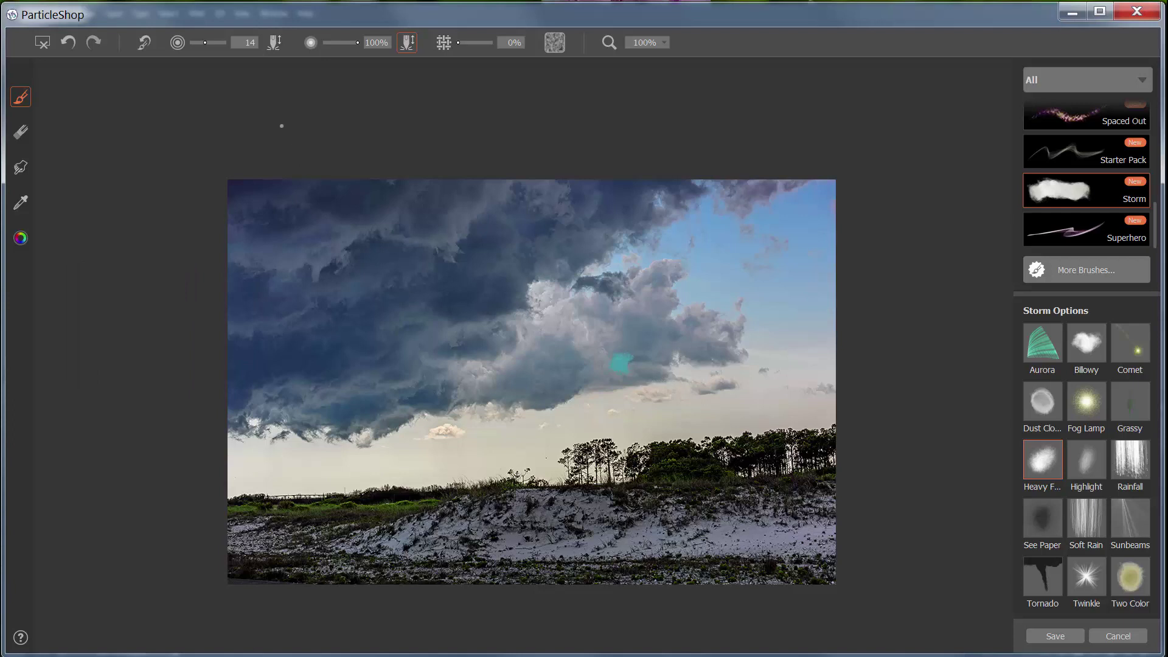
left_click(67, 42)
- Test another teal dab, undo it, and pin the Color panel open
left_click(20, 238)
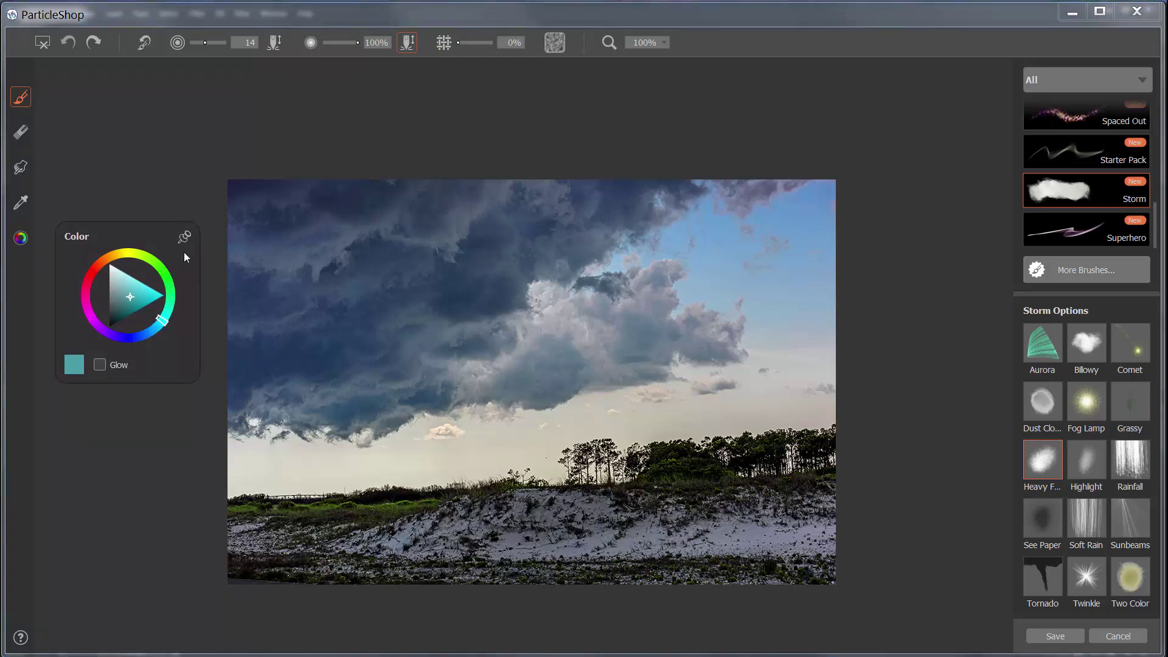
left_click(504, 351)
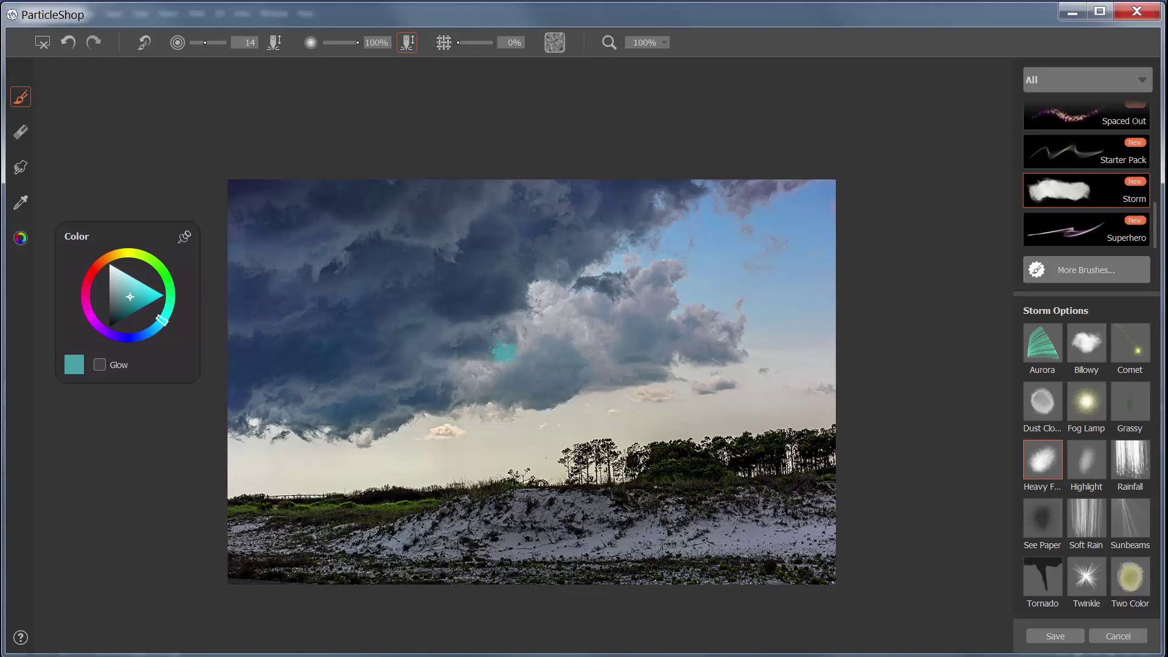
key("ctrl+z")
left_click(184, 237)
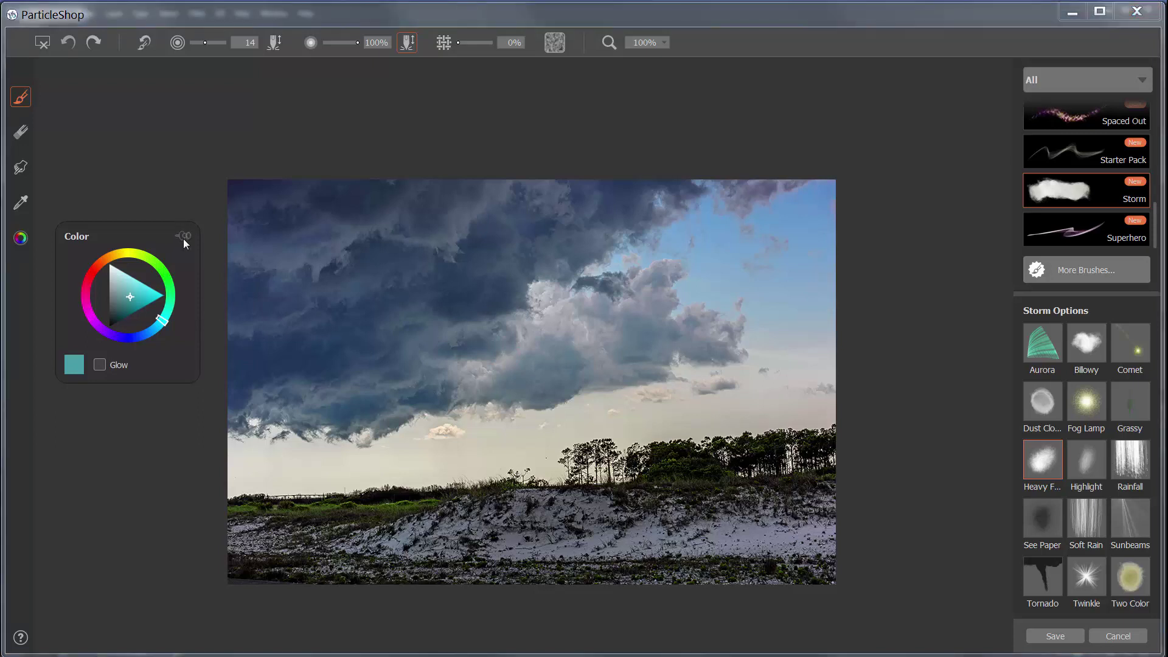
- Sample dark navy from the top-left storm cloud, then return to the Brush tool
left_click(20, 202)
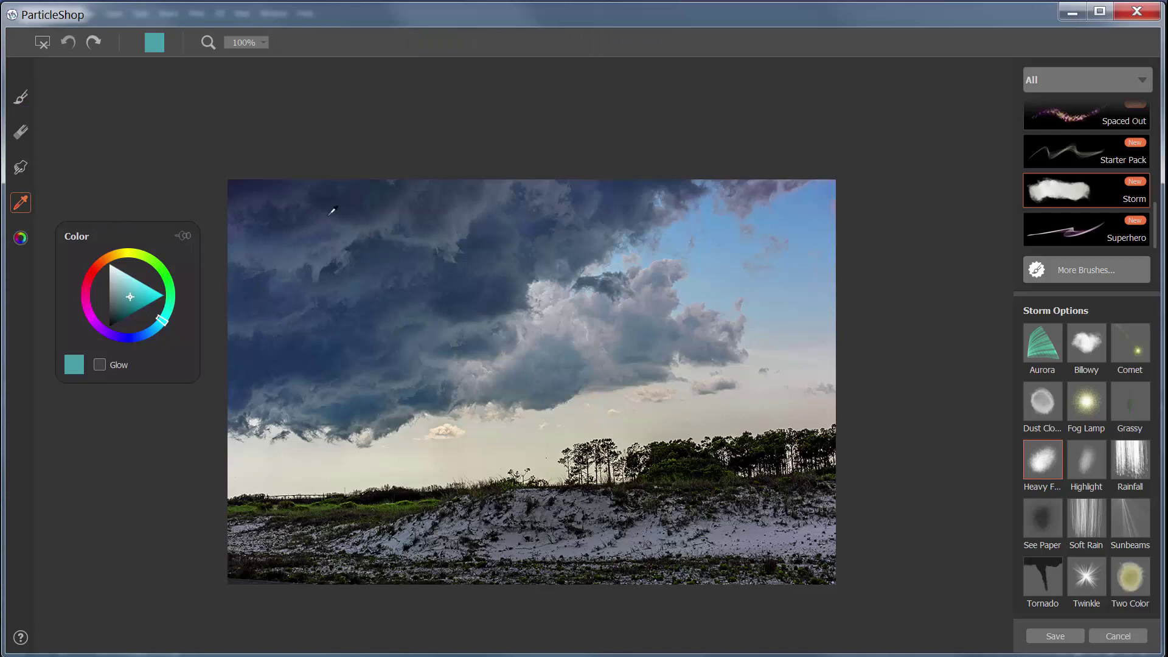
left_click(237, 180)
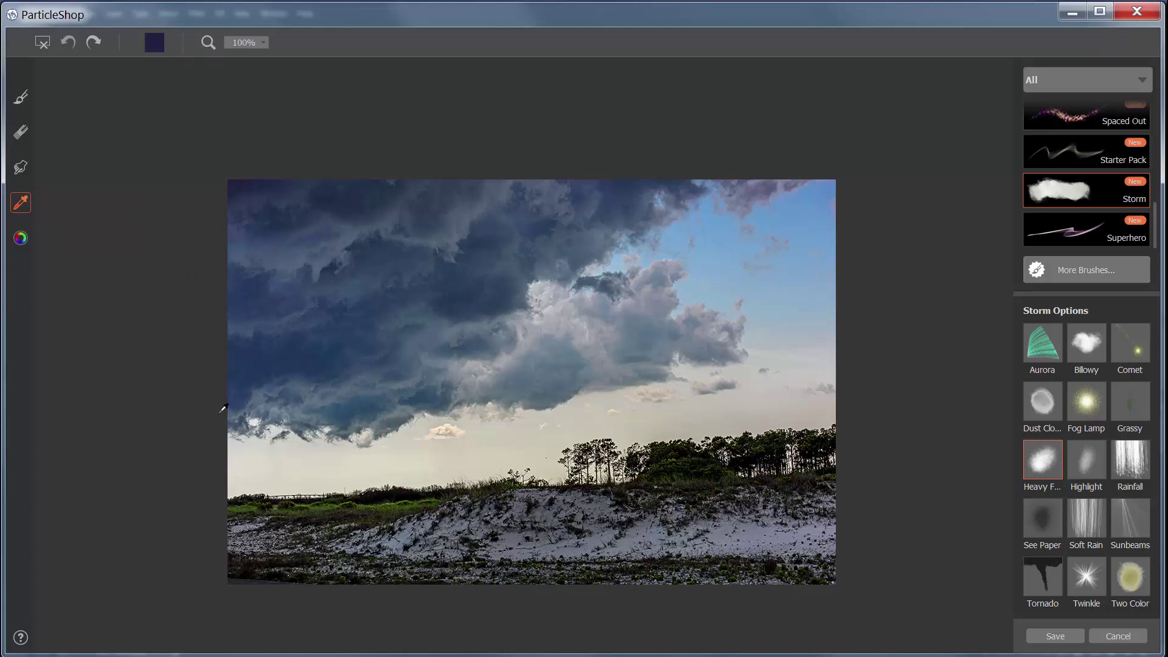
left_click(21, 97)
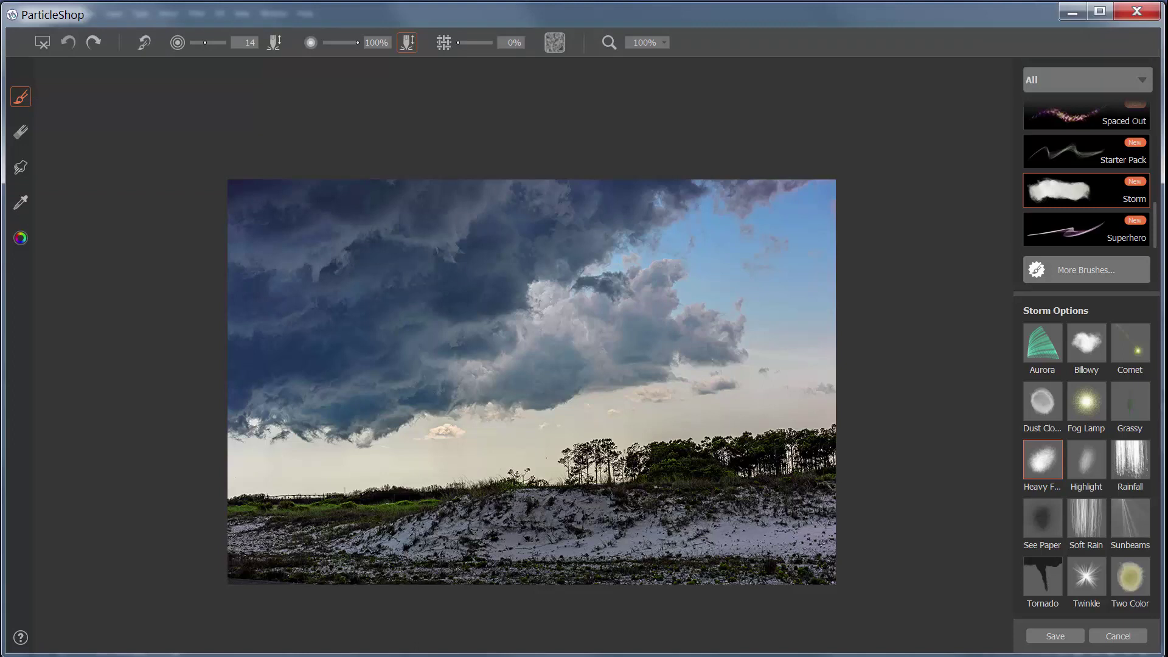
- Paint a dark fog band under the cloud's left edge, then dab lighter blue-grey particles
mouse_move(243, 423)
left_mouse_down()
mouse_move(292, 411)
mouse_move(223, 430)
mouse_move(286, 414)
mouse_move(232, 412)
mouse_move(295, 424)
mouse_move(221, 428)
mouse_move(321, 418)
mouse_move(220, 435)
mouse_move(395, 426)
mouse_move(349, 436)
mouse_move(406, 442)
mouse_move(238, 430)
mouse_move(327, 428)
mouse_move(351, 429)
mouse_move(207, 434)
mouse_move(351, 429)
mouse_move(228, 432)
mouse_move(256, 420)
left_mouse_up()
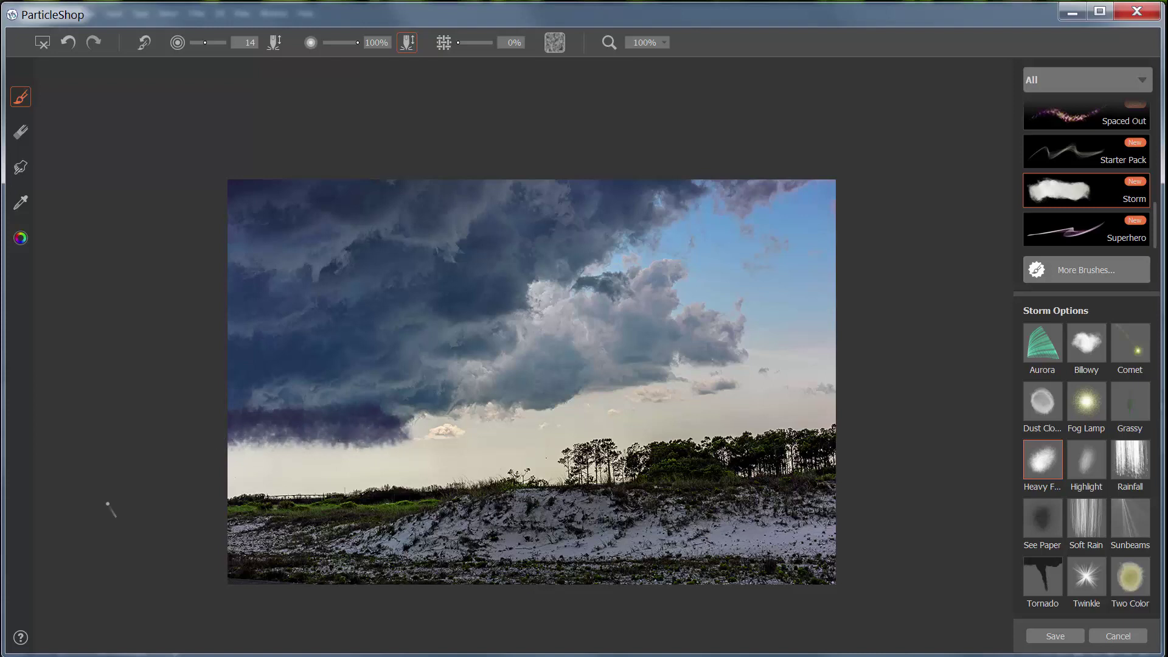
left_click(21, 200)
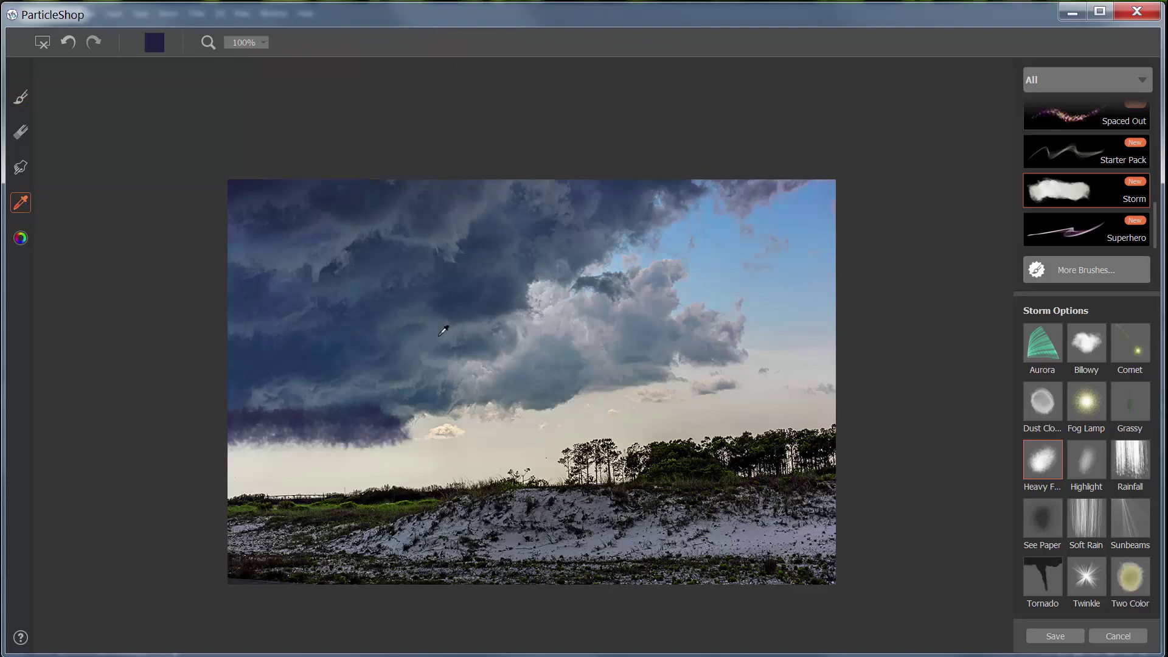
left_click(414, 335)
left_click(20, 97)
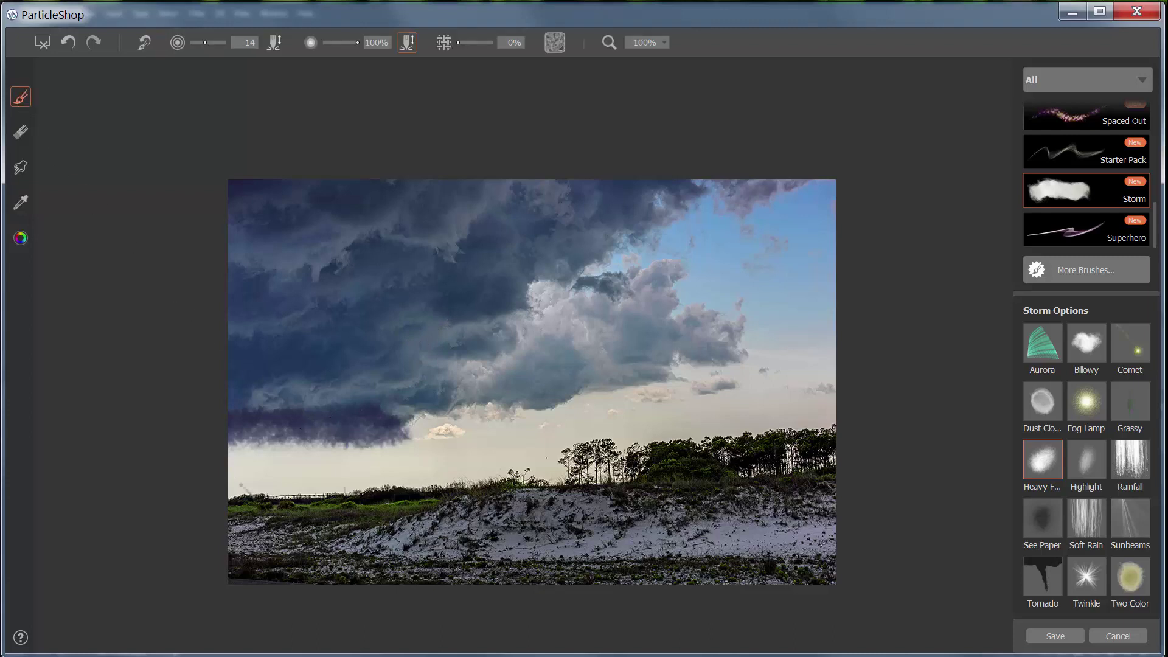
left_click(243, 427)
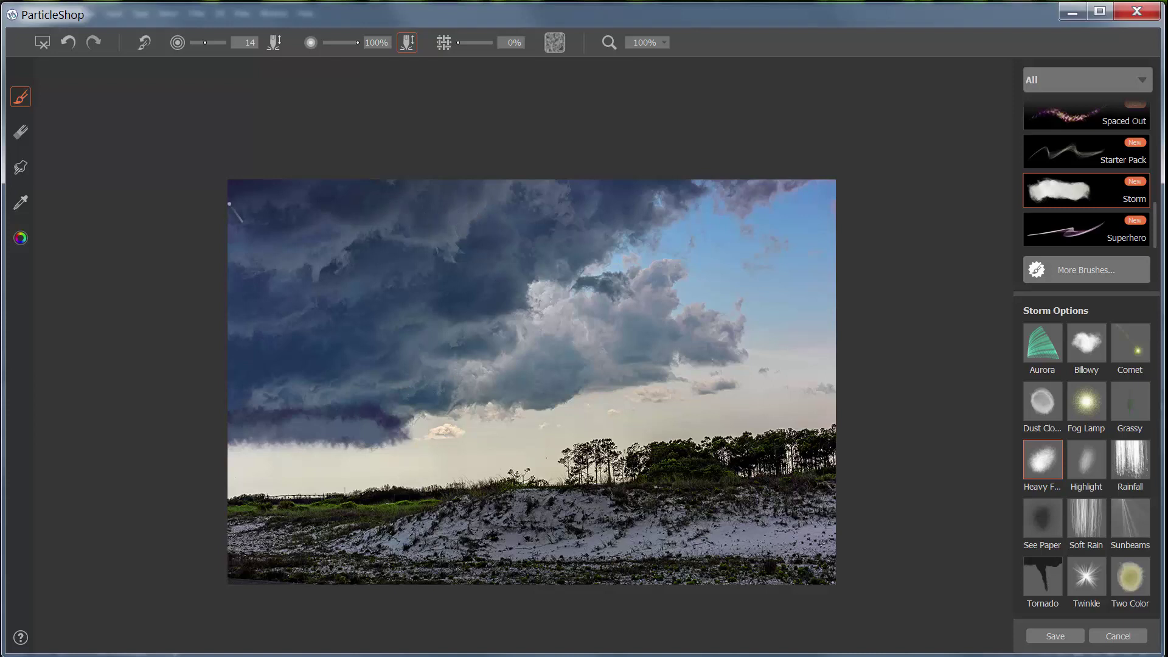
- Resample dark navy and paint darker Heavy Fog strokes along the cloud's underside
left_click(21, 203)
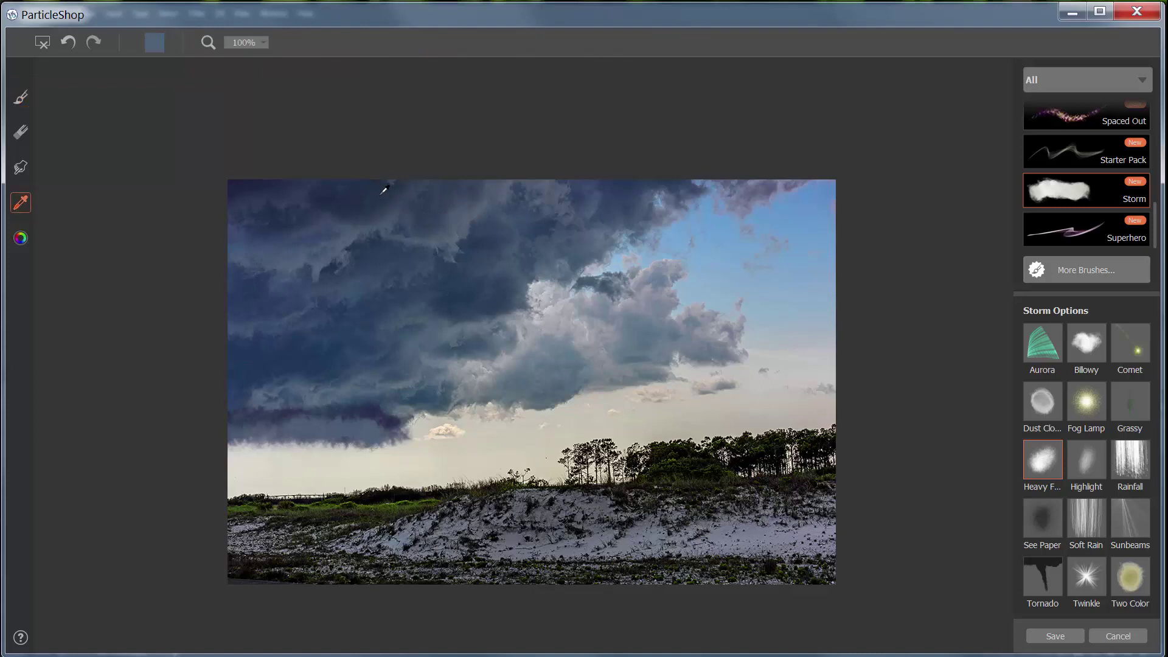
left_click(352, 193)
left_click(24, 100)
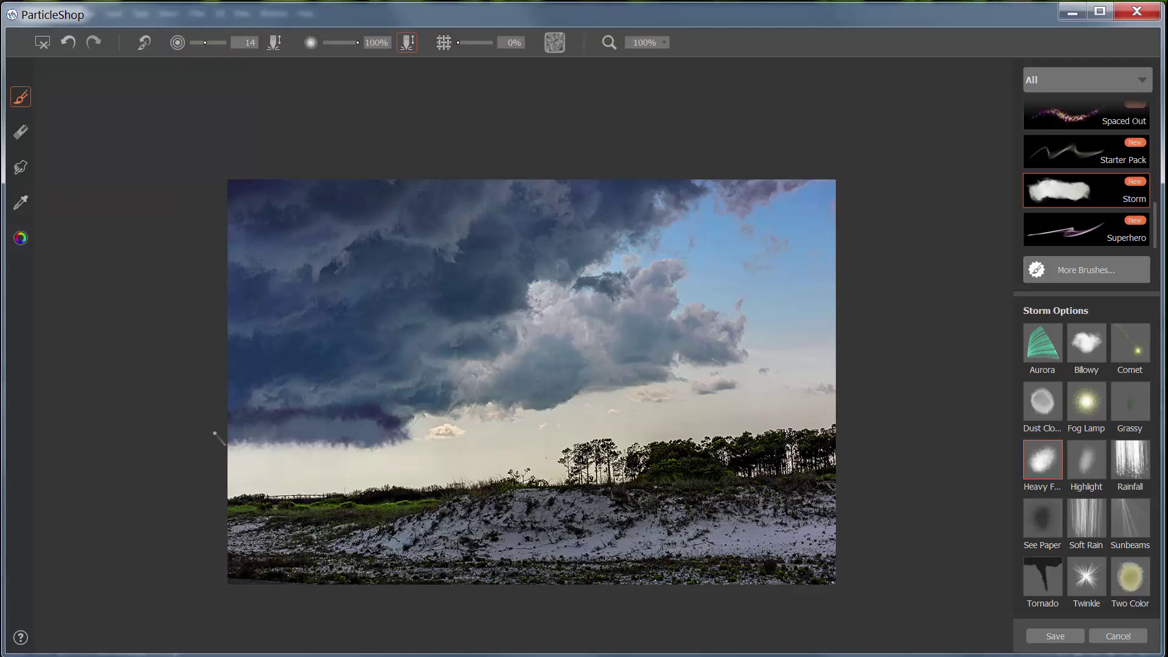
mouse_move(317, 422)
left_mouse_down()
mouse_move(270, 418)
mouse_move(364, 422)
mouse_move(273, 422)
left_mouse_up()
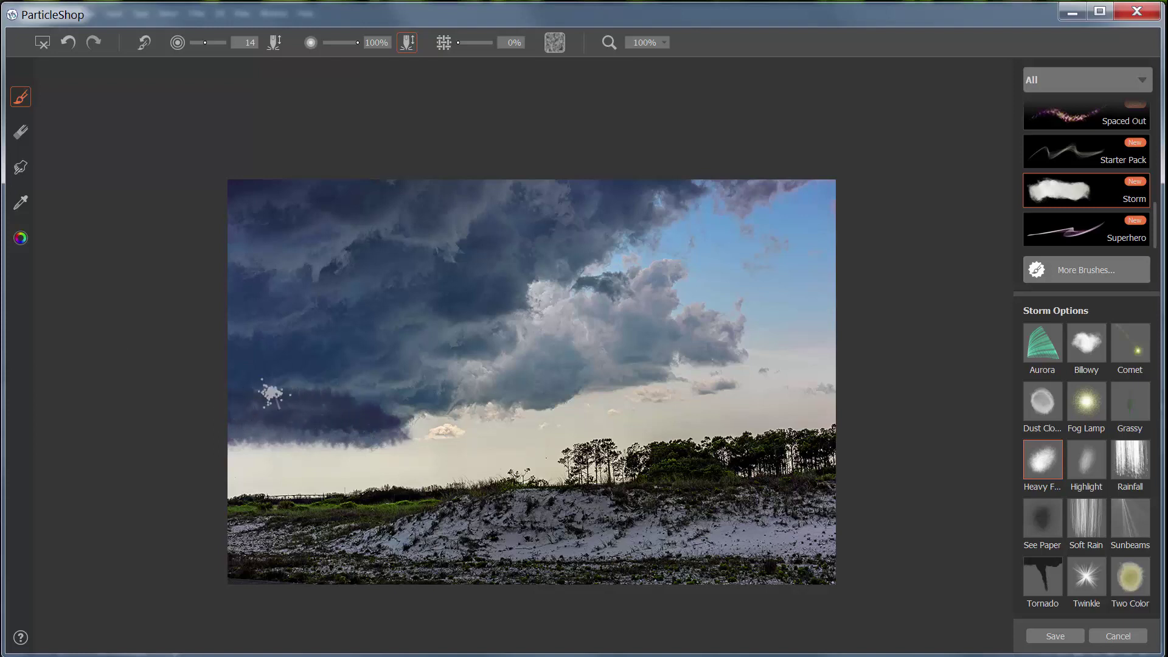
key("d")
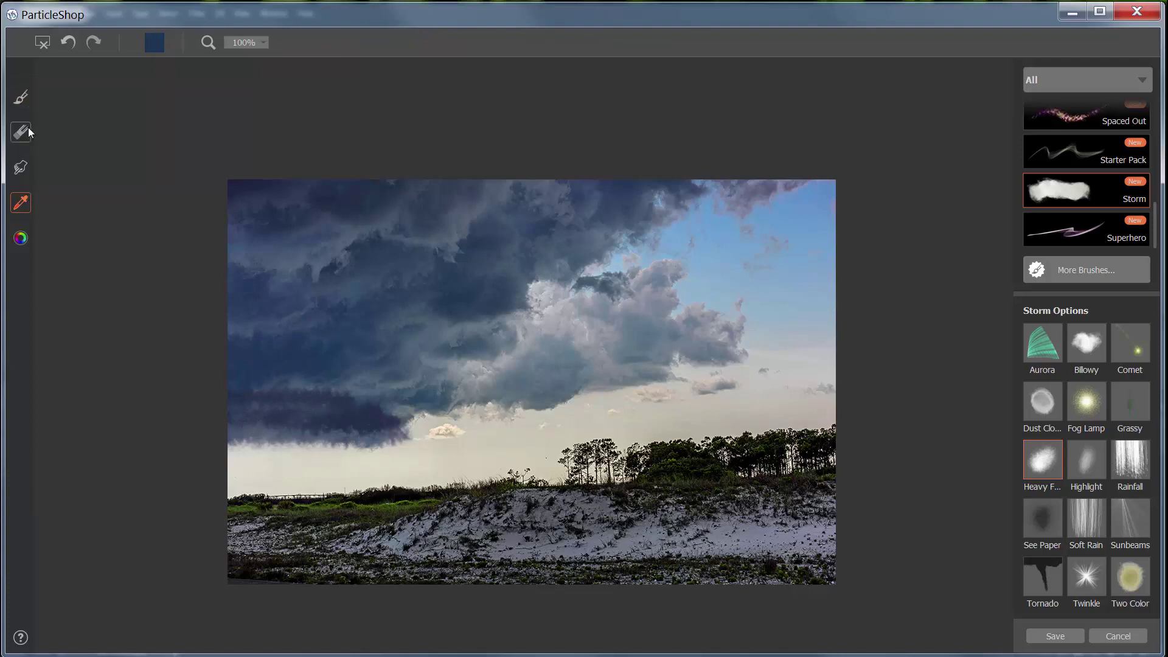
key("b")
mouse_move(315, 382)
left_mouse_down()
mouse_move(235, 404)
mouse_move(337, 409)
mouse_move(304, 378)
mouse_move(242, 388)
mouse_move(370, 406)
mouse_move(351, 389)
mouse_move(377, 415)
left_mouse_up()
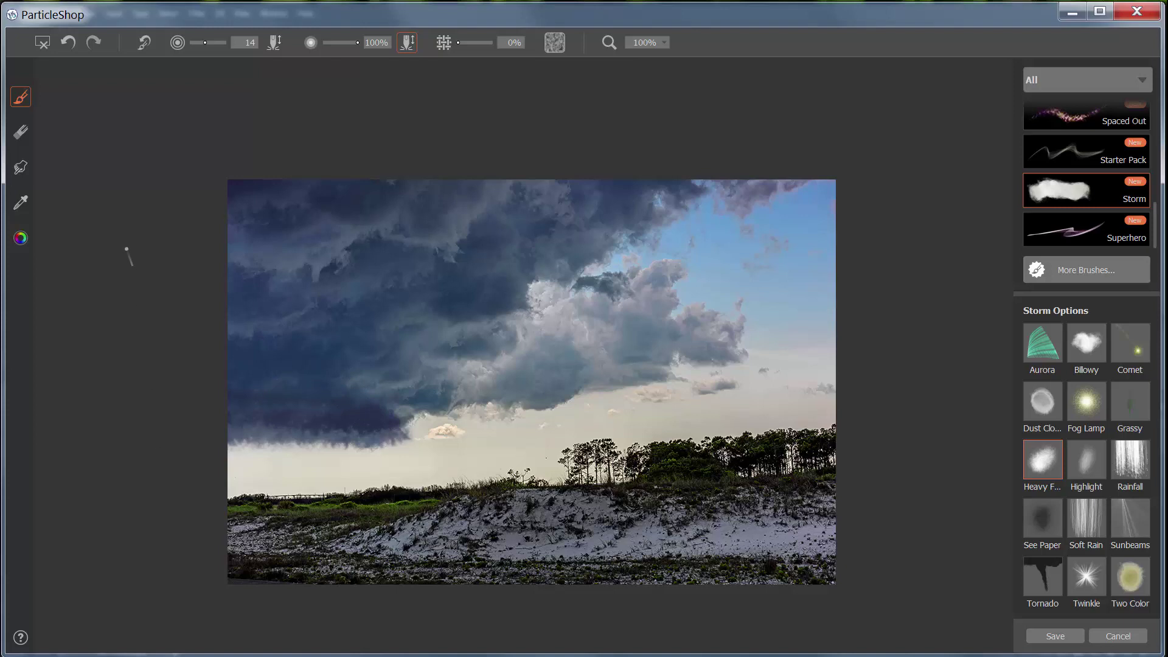
- Select the Smudge tool to blend the fog band into the cloud's base
left_click(22, 168)
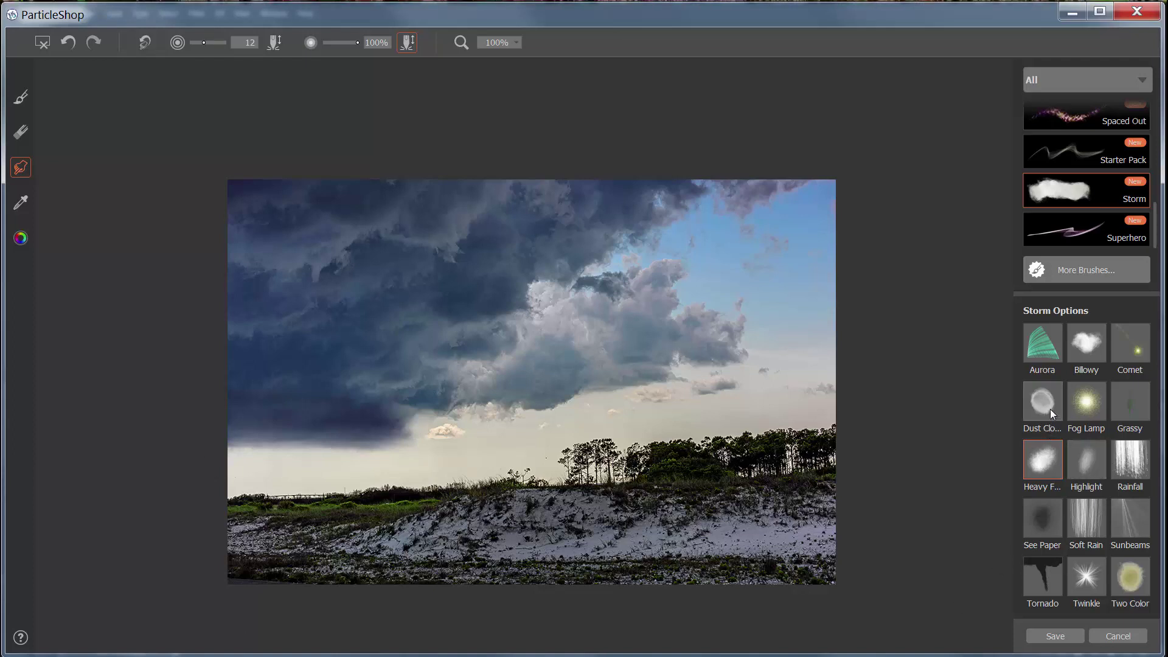
- Load the Soft Rain brush with a grey colour and size 24
left_click(1082, 513)
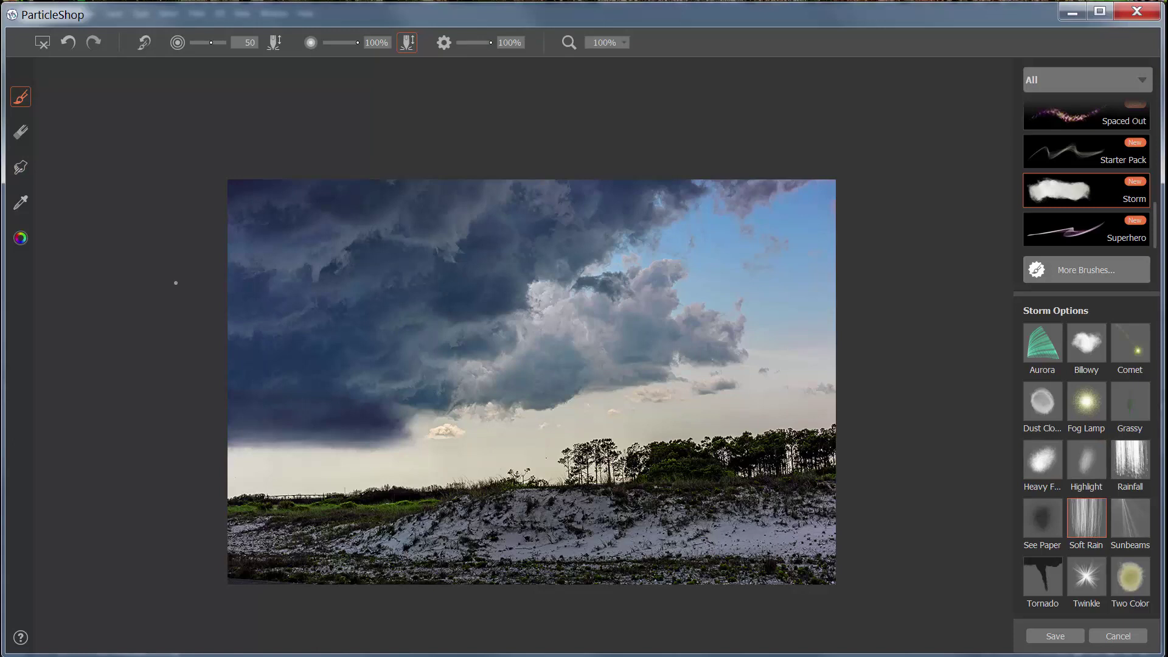
left_click(27, 237)
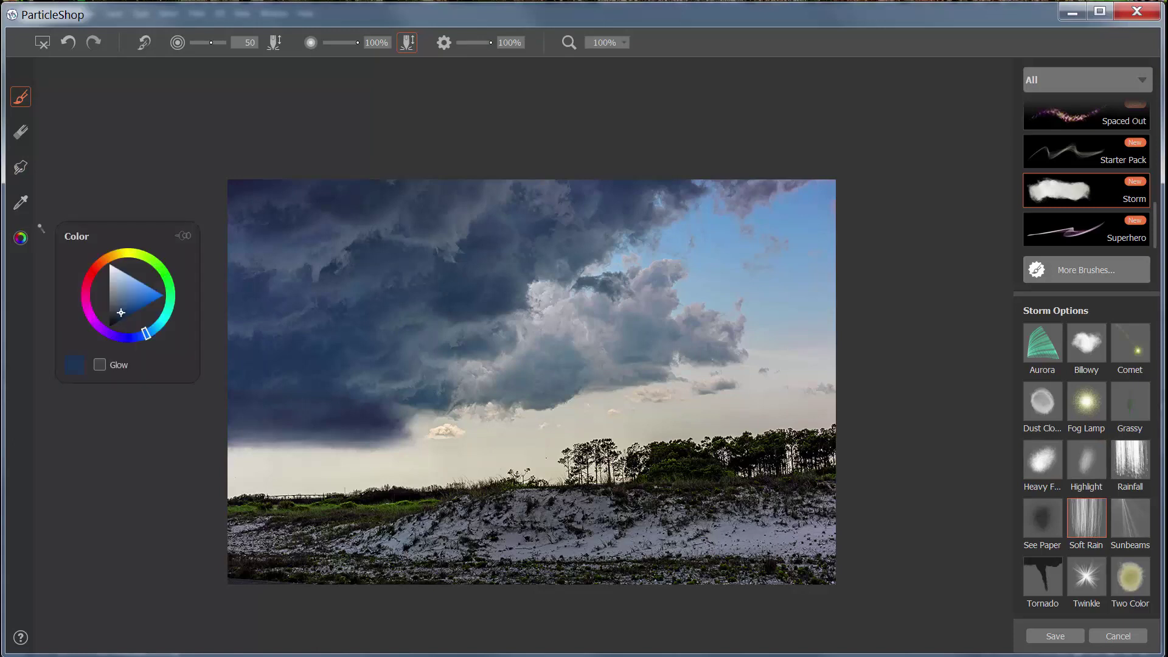
left_click(115, 297)
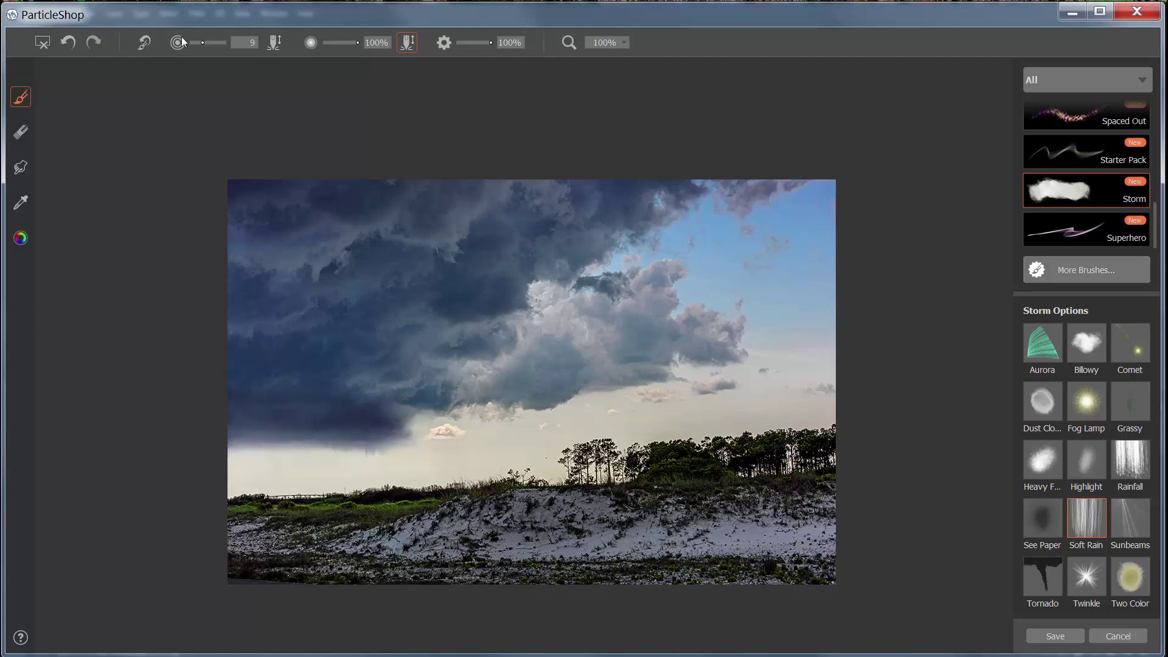
left_click_drag(209, 42, 211, 43)
left_click_drag(199, 42, 208, 42)
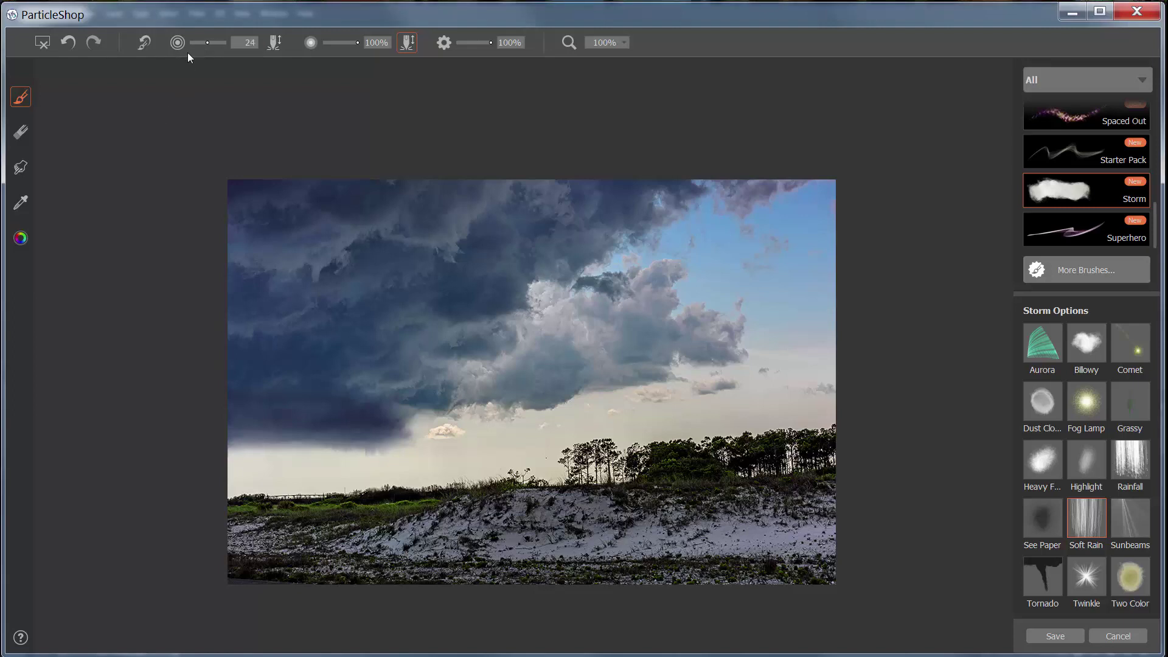
- Switch the rain colour to a darker grey and test a faint stroke below the cloud, undoing it
left_click(20, 237)
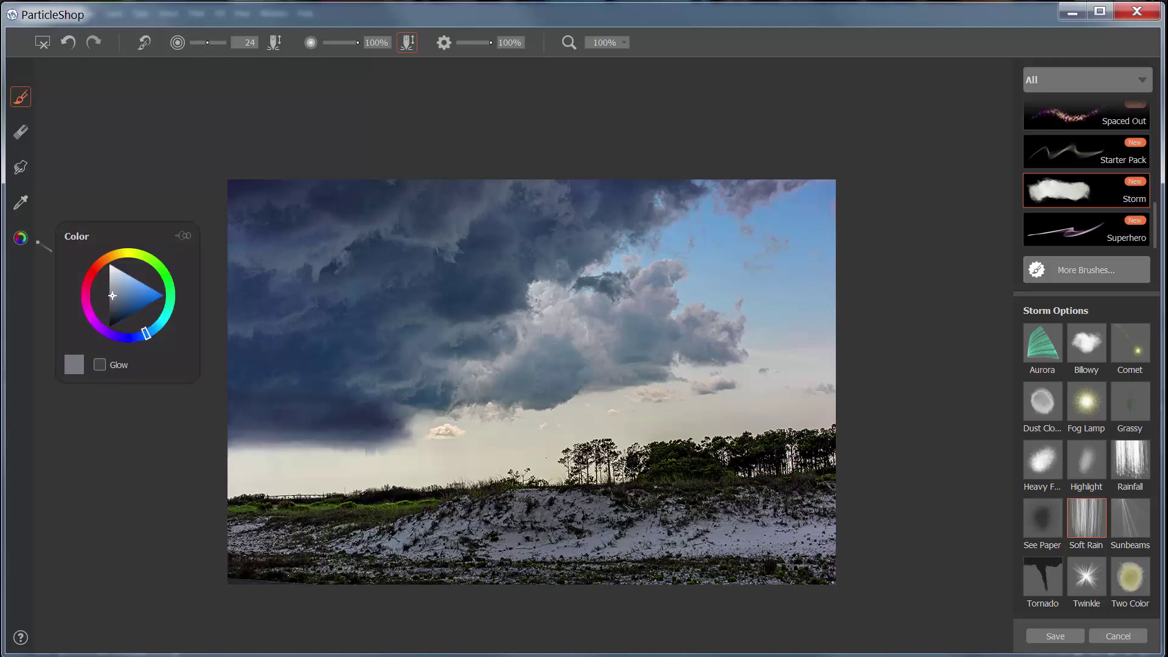
left_click(108, 305)
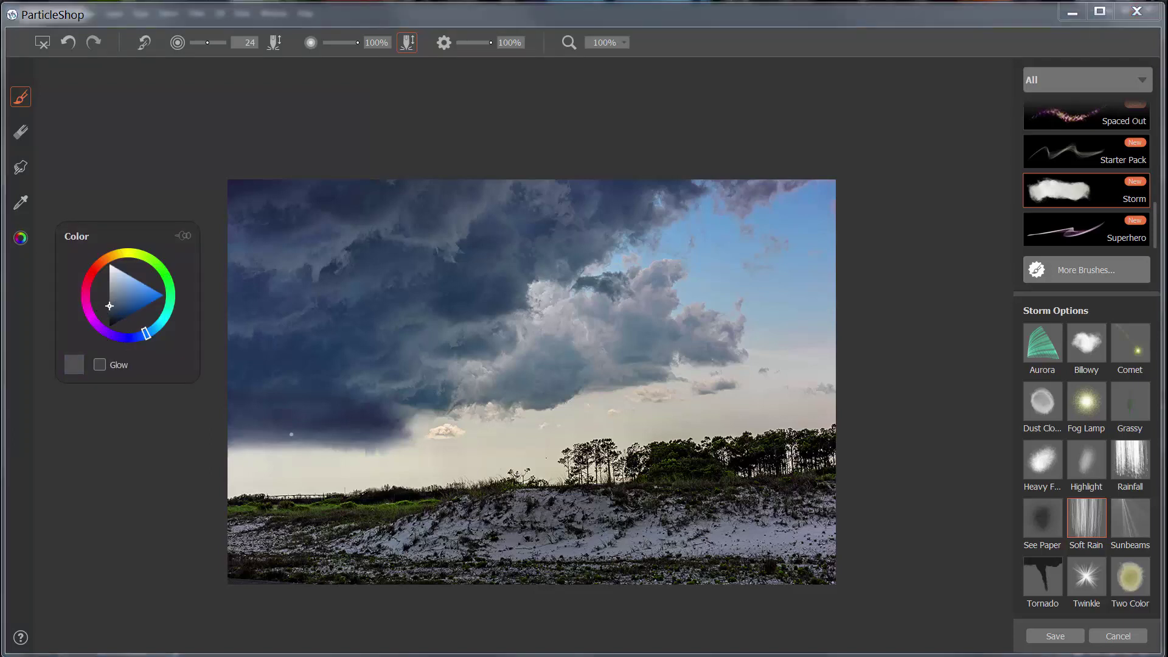
mouse_move(291, 434)
left_mouse_down()
mouse_move(268, 457)
mouse_move(262, 432)
mouse_move(250, 452)
mouse_move(247, 427)
mouse_move(246, 468)
mouse_move(243, 425)
mouse_move(243, 471)
mouse_move(249, 420)
mouse_move(255, 464)
mouse_move(254, 426)
mouse_move(254, 469)
mouse_move(234, 463)
mouse_move(242, 438)
mouse_move(241, 472)
mouse_move(243, 423)
mouse_move(246, 470)
mouse_move(243, 420)
left_mouse_up()
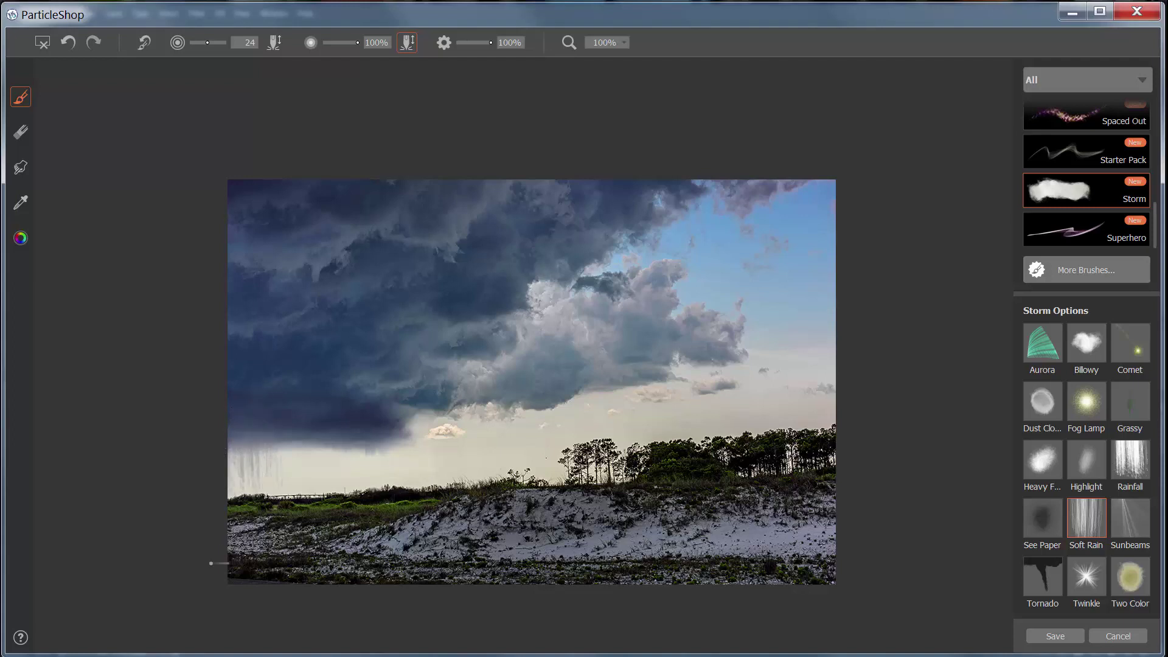
key("ctrl+z")
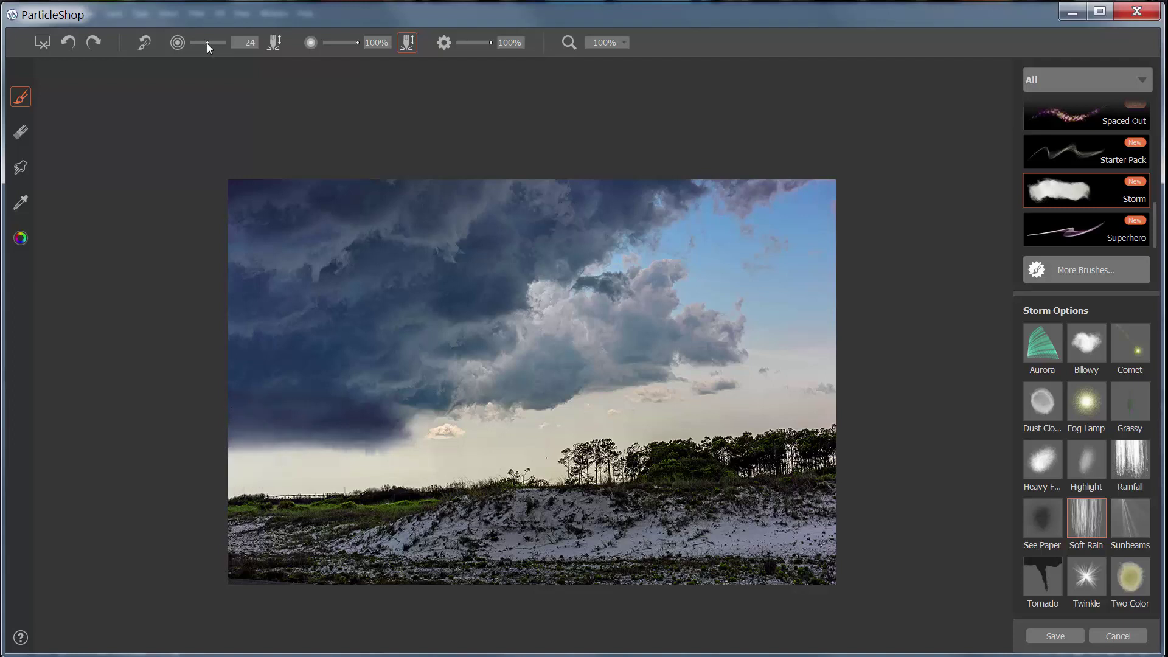
- At brush size 17, paint short grey Soft Rain streaks beneath the cloud's left side
left_click_drag(207, 43, 205, 43)
left_click_drag(254, 470, 242, 457)
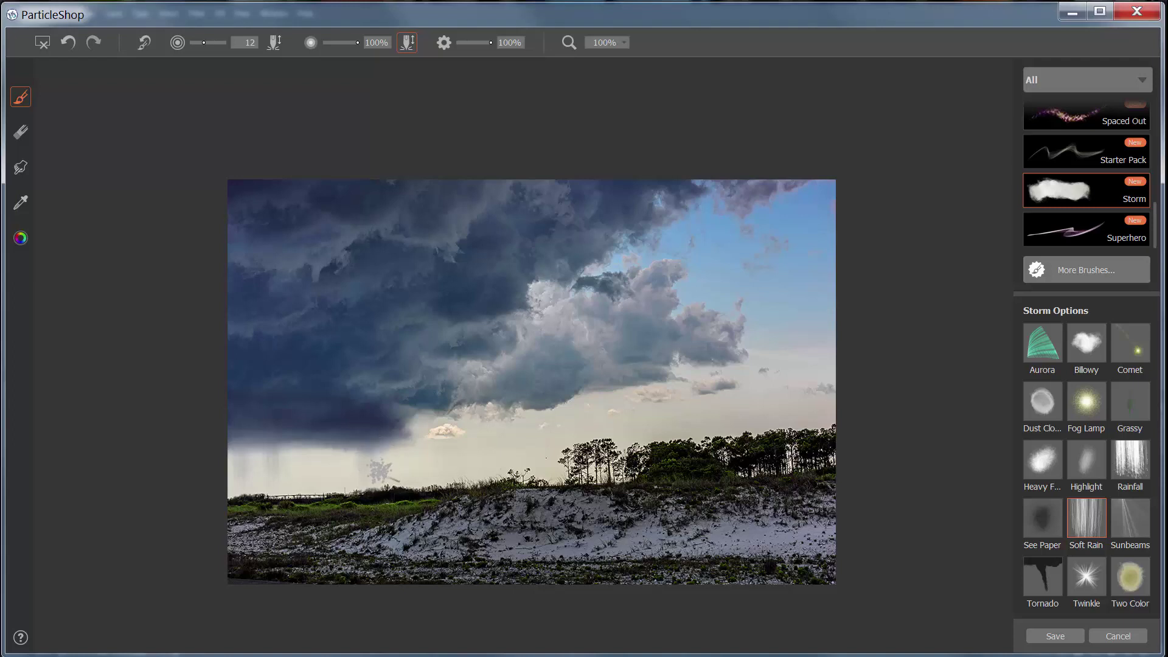
left_click_drag(398, 476, 403, 421)
key("ctrl+z")
left_click(411, 453)
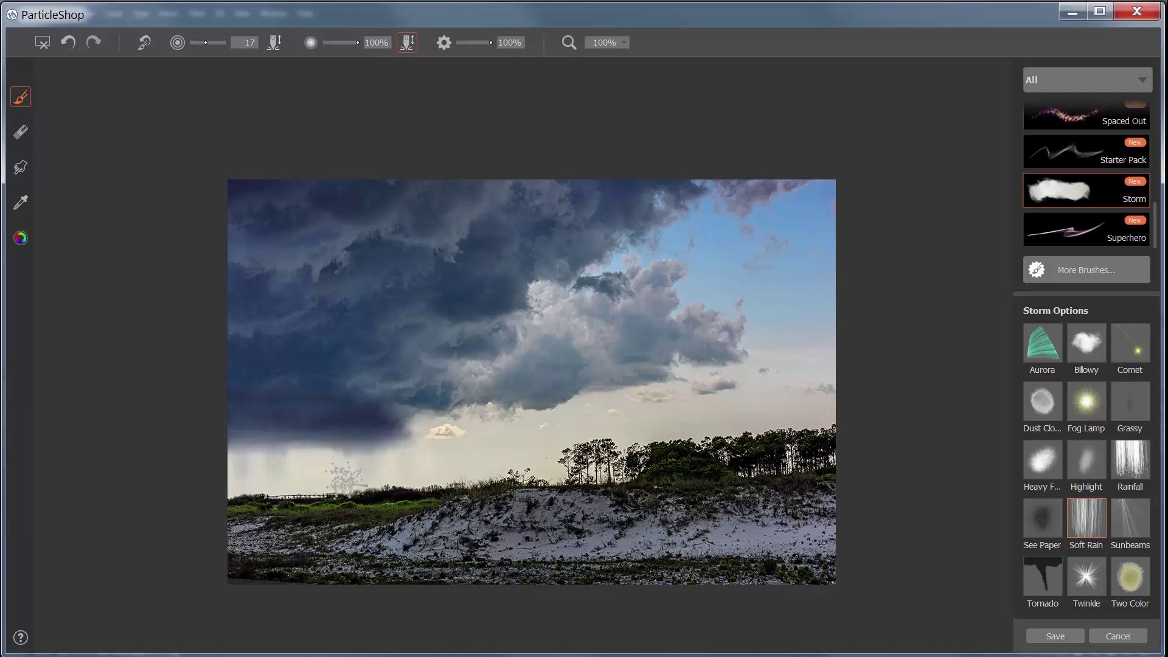
left_click_drag(338, 443, 349, 433)
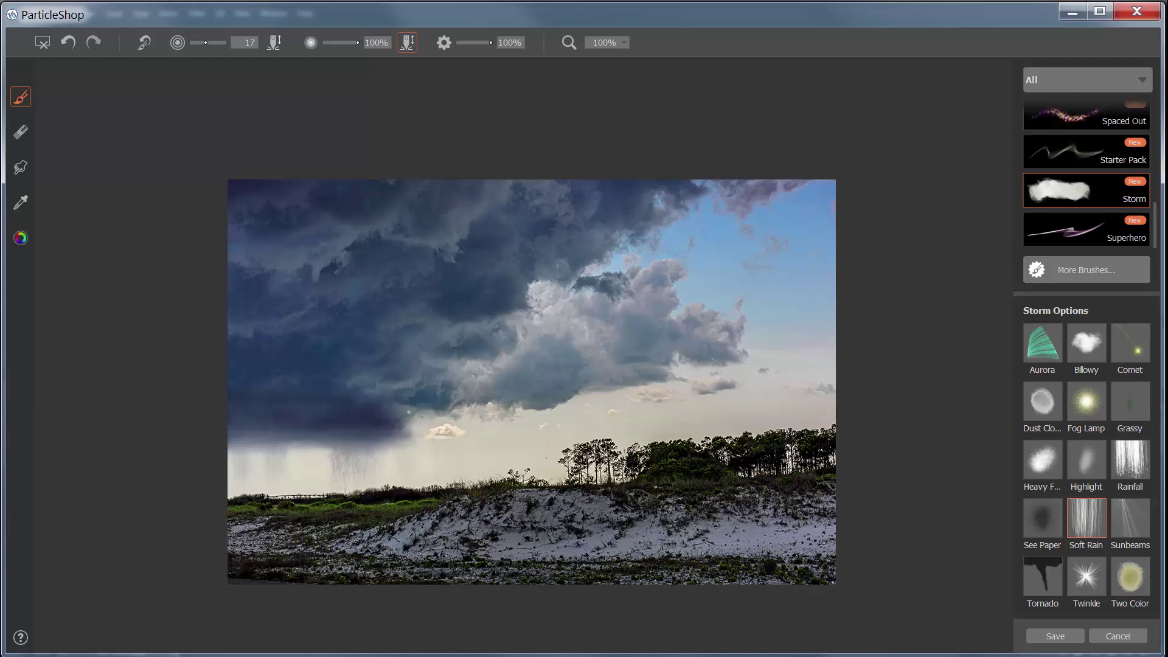
- Undo the last dark rain streaks beneath the cloud
key("ctrl+z")
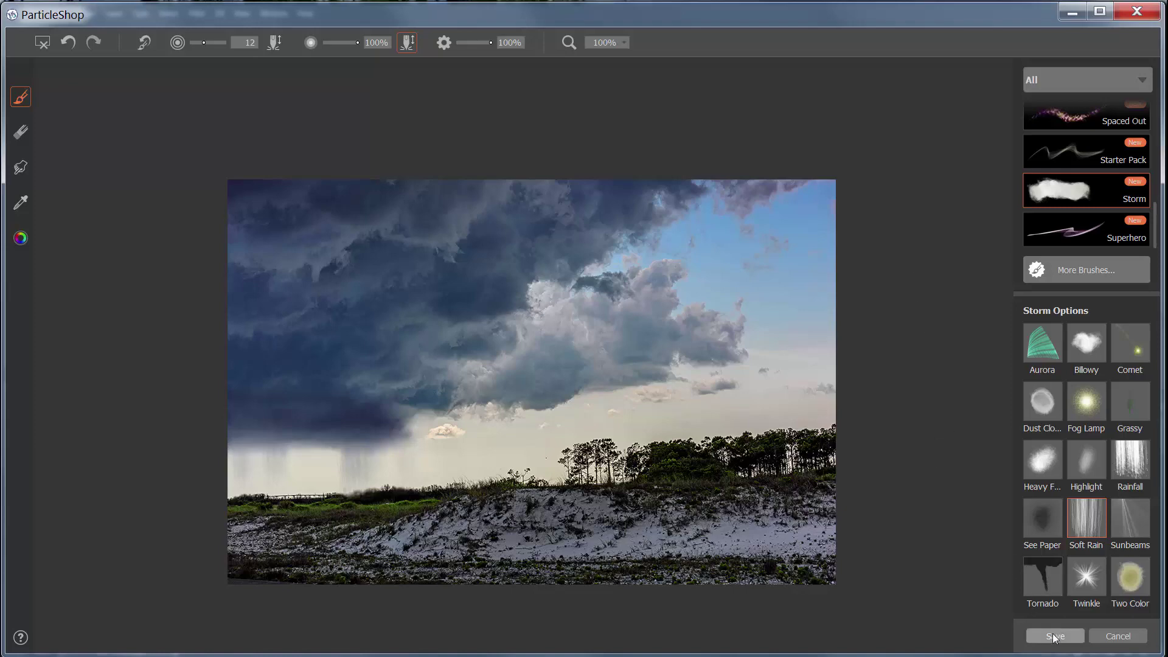
- Apply the ParticleShop fog and rain effect and return to Photoshop
left_click(1054, 636)
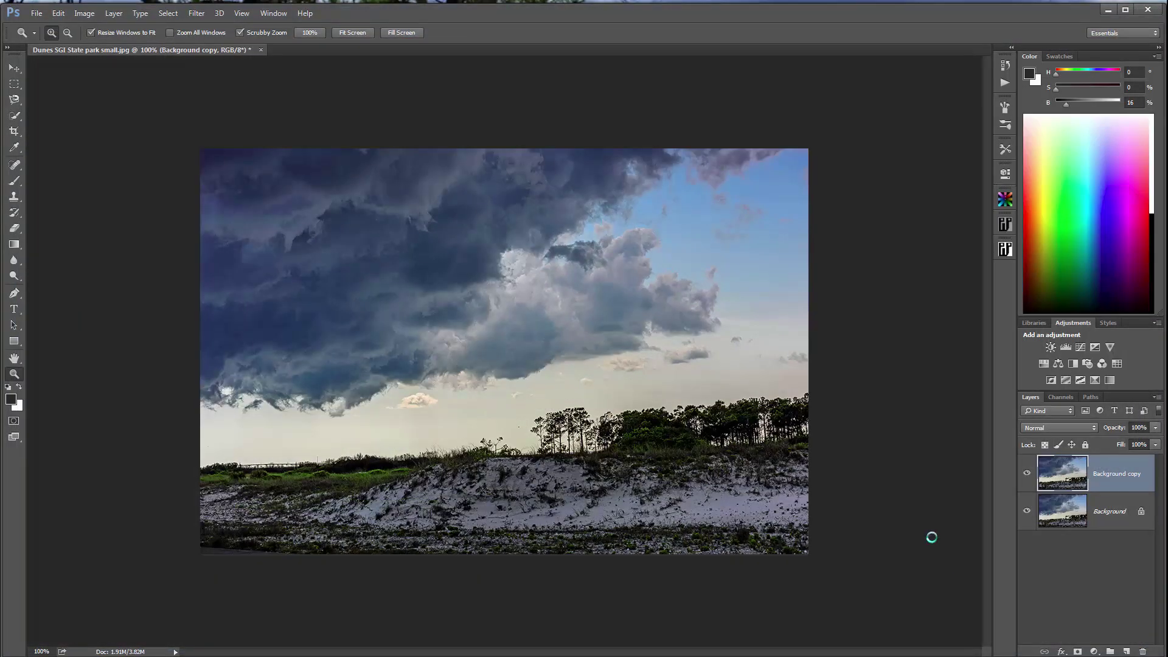